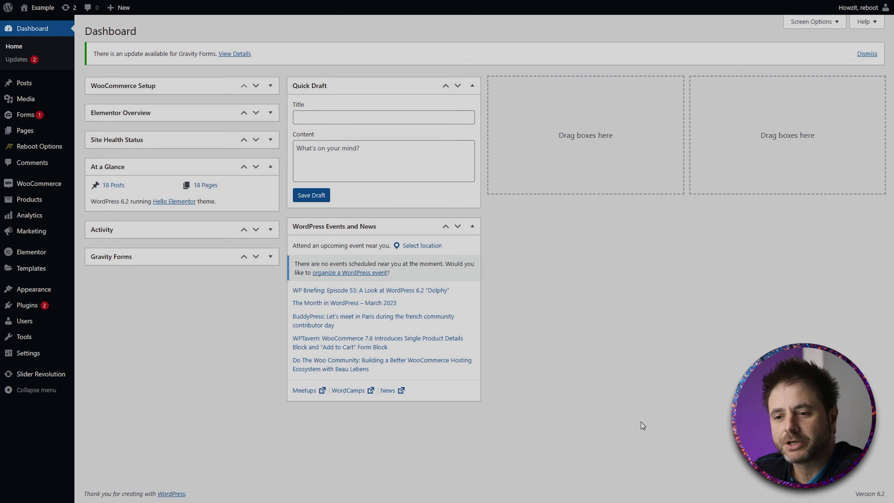
Add a new product category named Tech
mouse_move(39, 200)
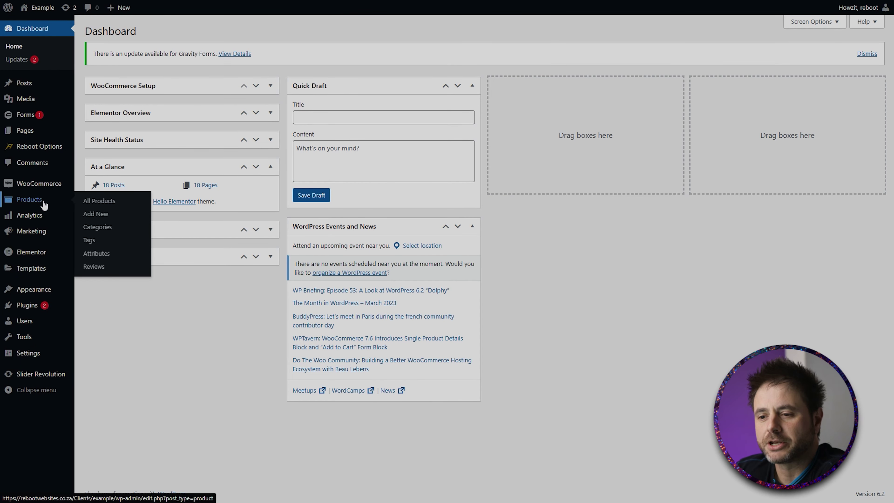
click(99, 227)
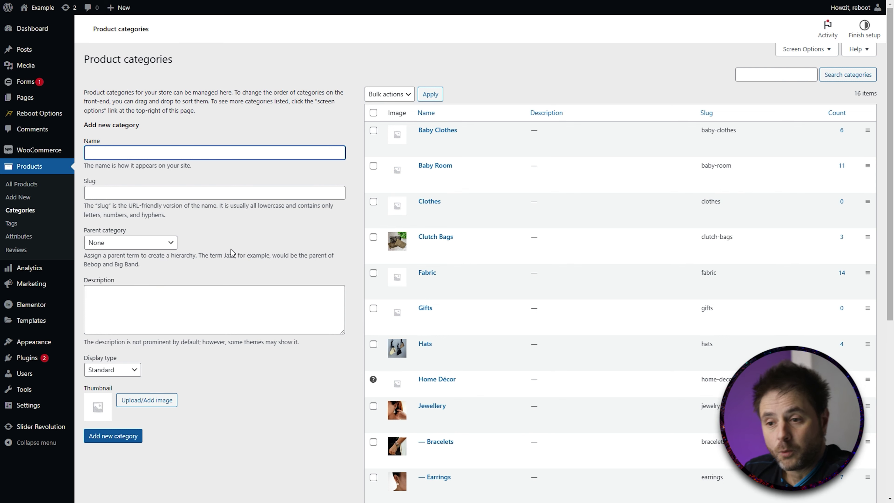
text(Tech)
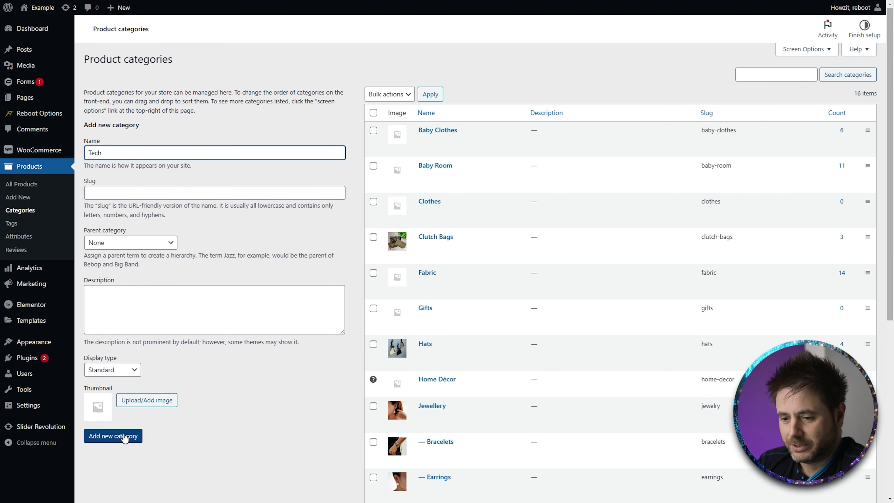
click(123, 436)
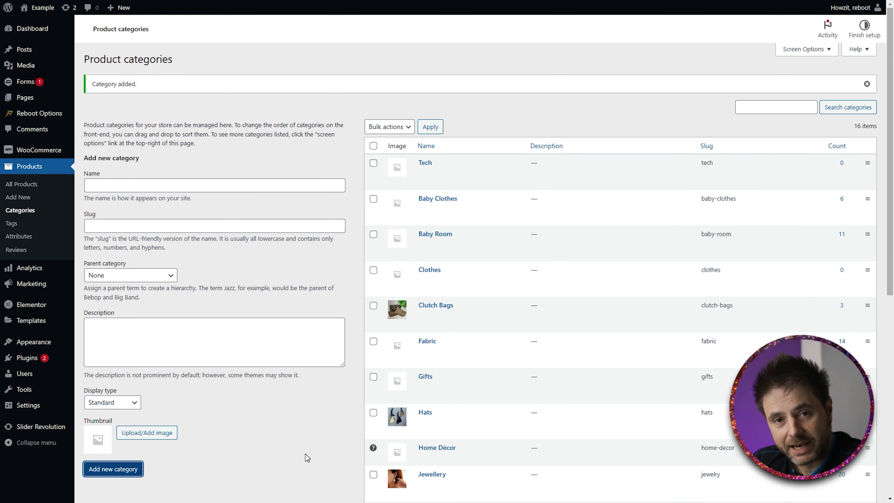
Add a product category named Laptops with Tech as its parent category
click(229, 355)
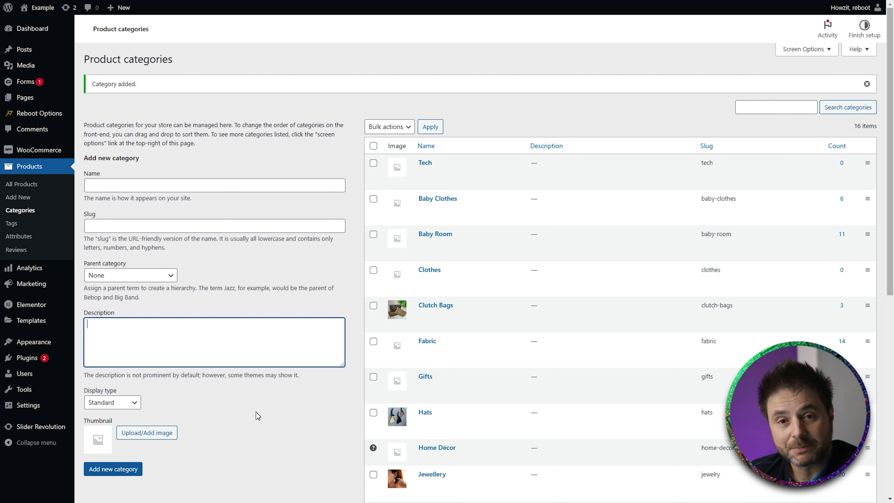
key(shift+Tab)
key(shift+Tab)
key(shift+Tab)
text(Laptops)
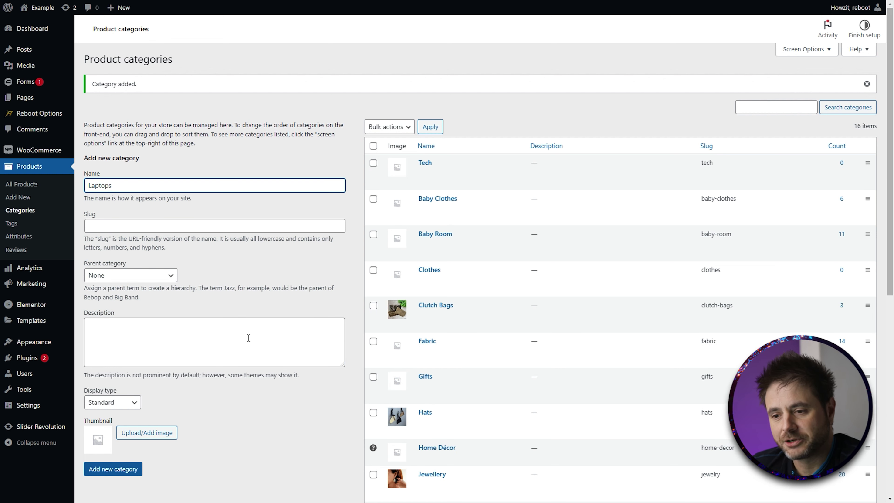
click(158, 278)
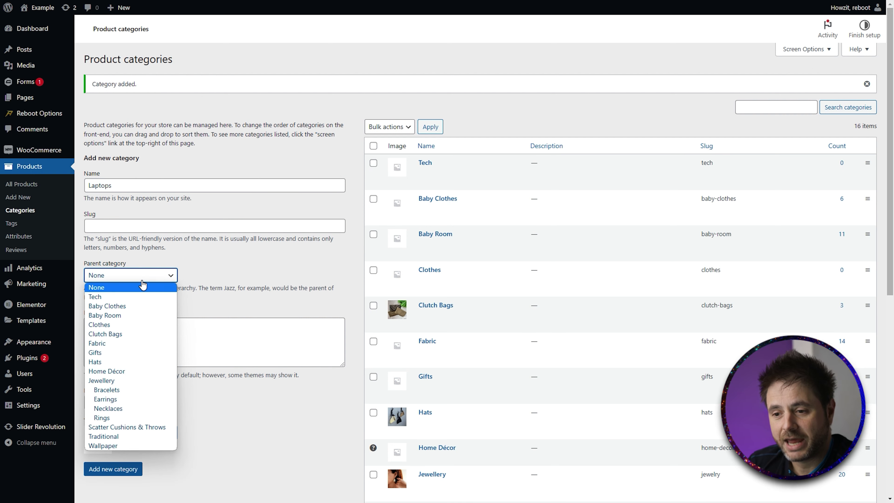
click(128, 296)
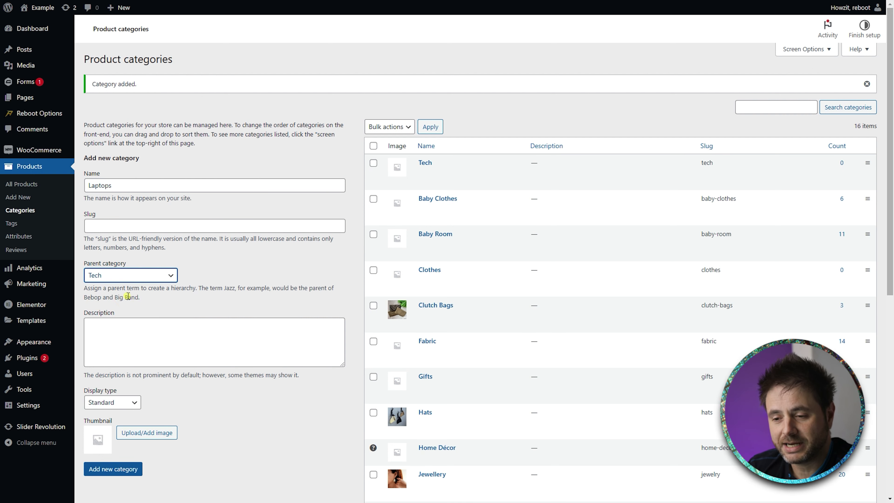
click(116, 473)
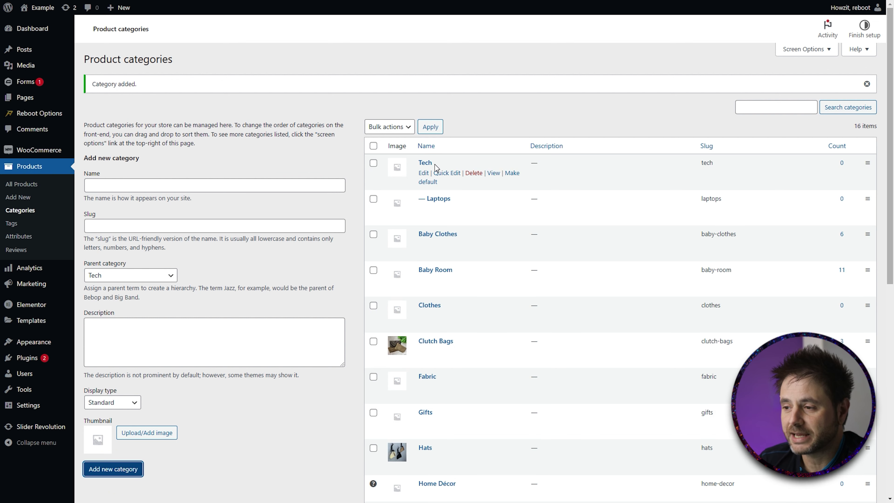
mouse_move(456, 209)
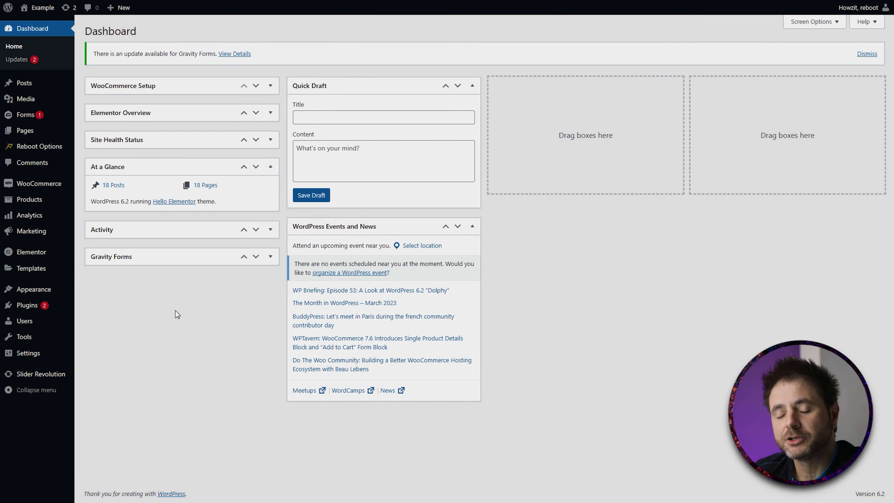
Start a new product and look over its description, product data, short description, category, tag and image sections
mouse_move(34, 201)
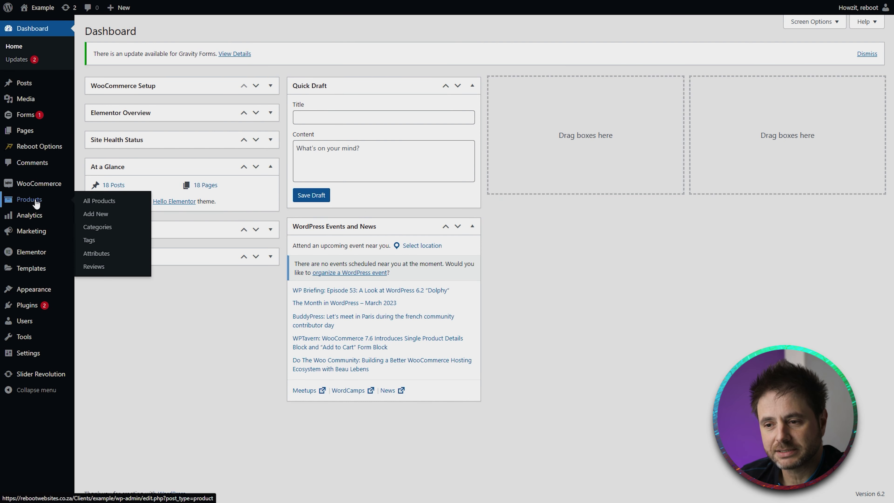
click(95, 215)
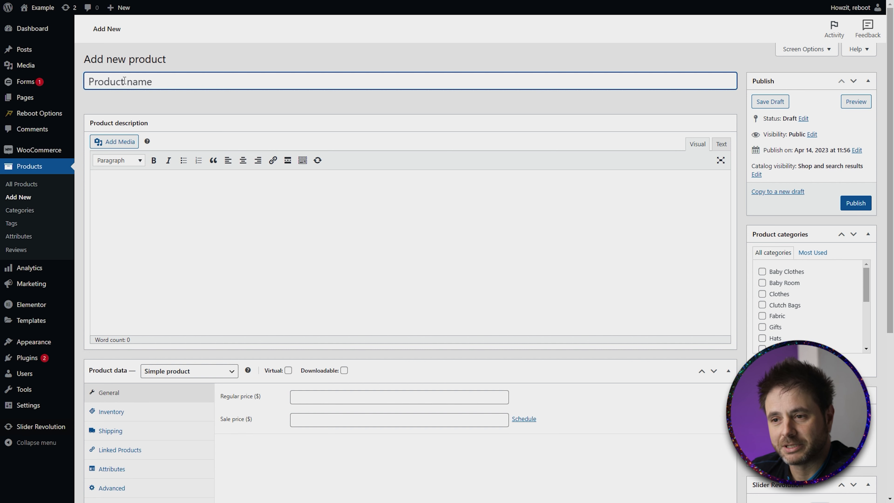
click(175, 178)
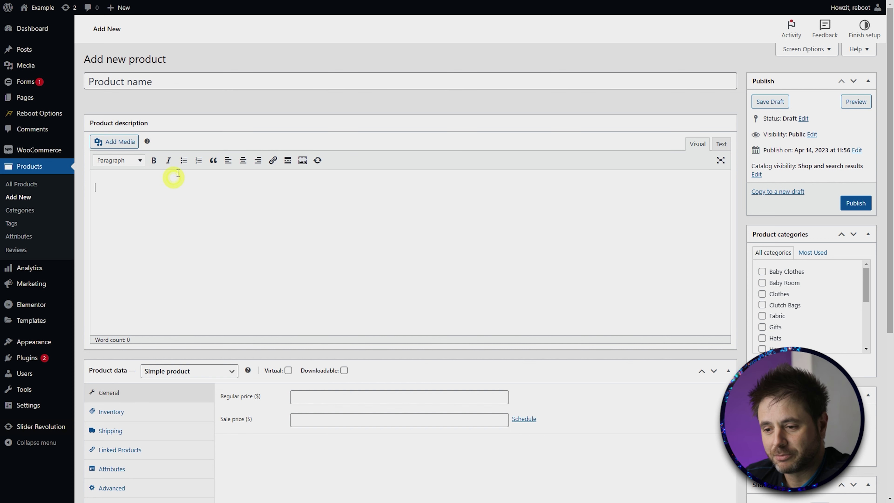
scroll(184, 229, down, 3)
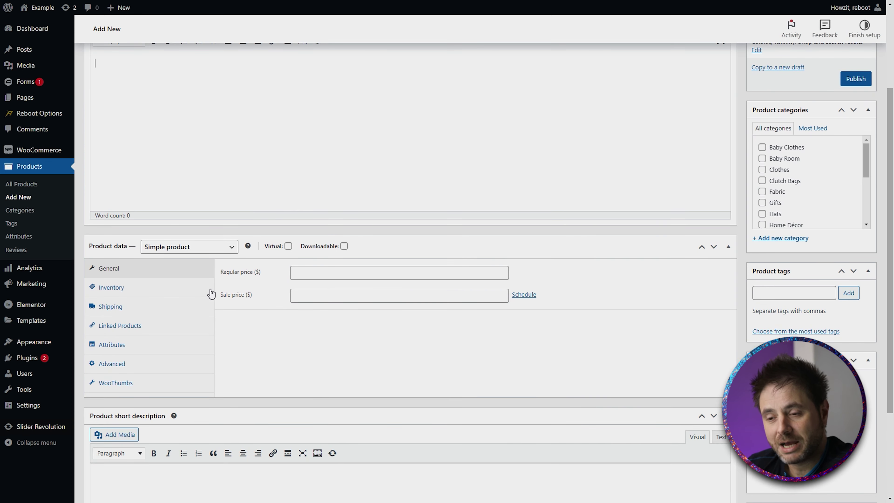
scroll(415, 348, down, 3)
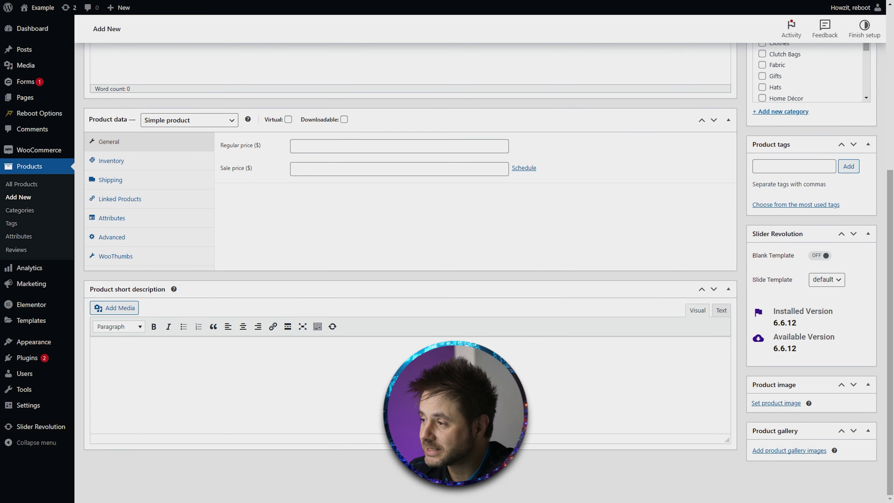
scroll(497, 455, up, 6)
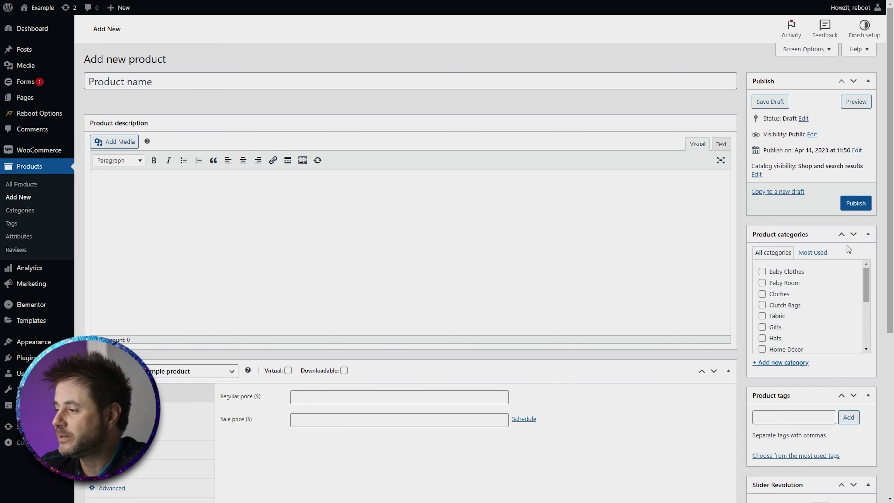
scroll(788, 211, down, 2)
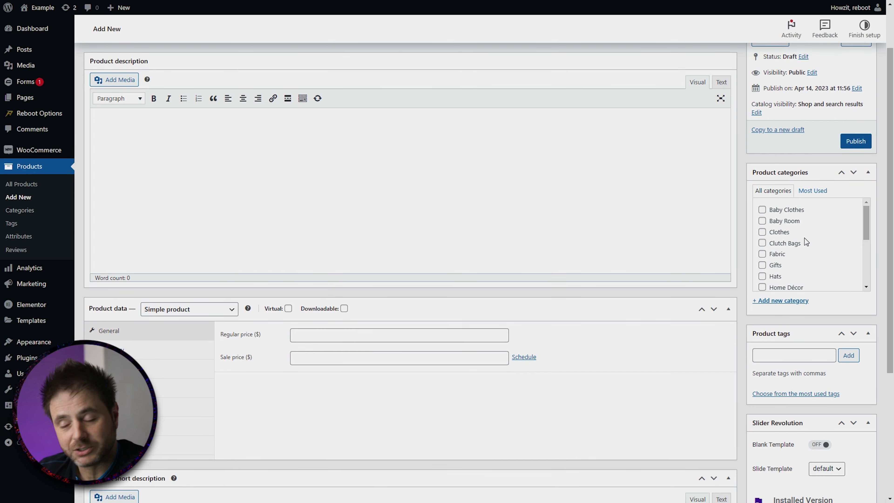
scroll(841, 270, down, 2)
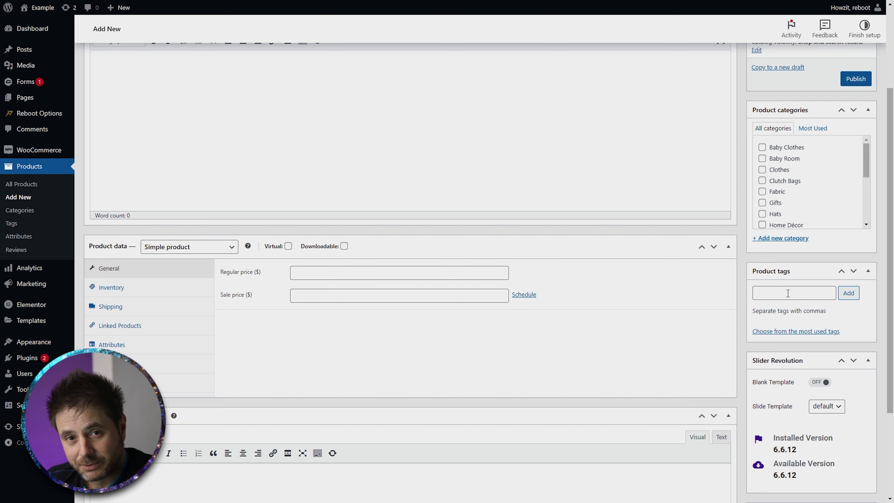
scroll(788, 293, down, 4)
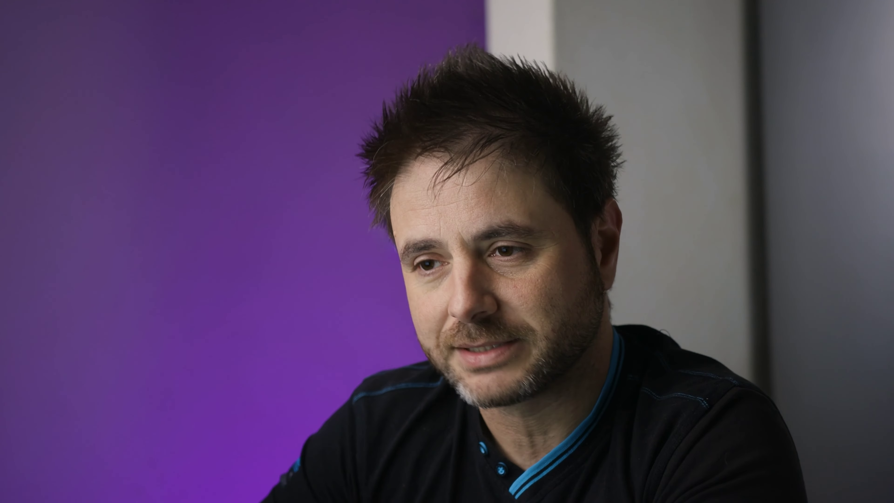
Name the new product "Macbook Air M1"
click(363, 220)
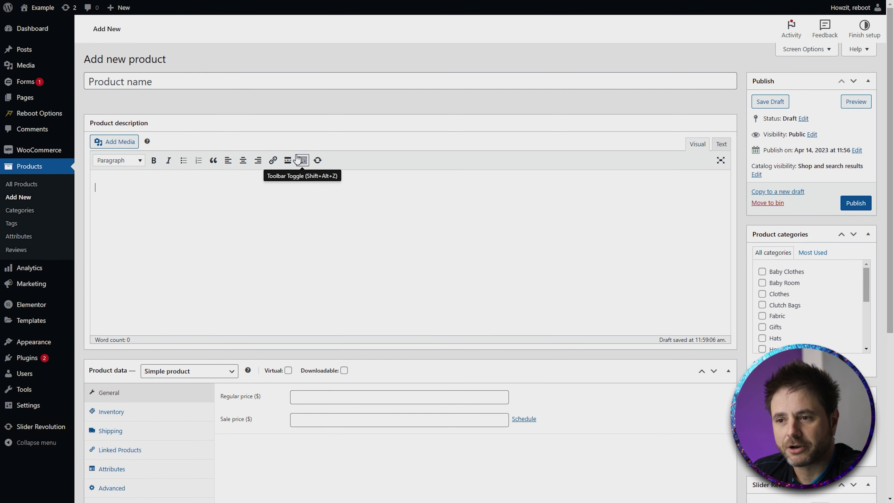
click(221, 84)
text(Macbook Air M1)
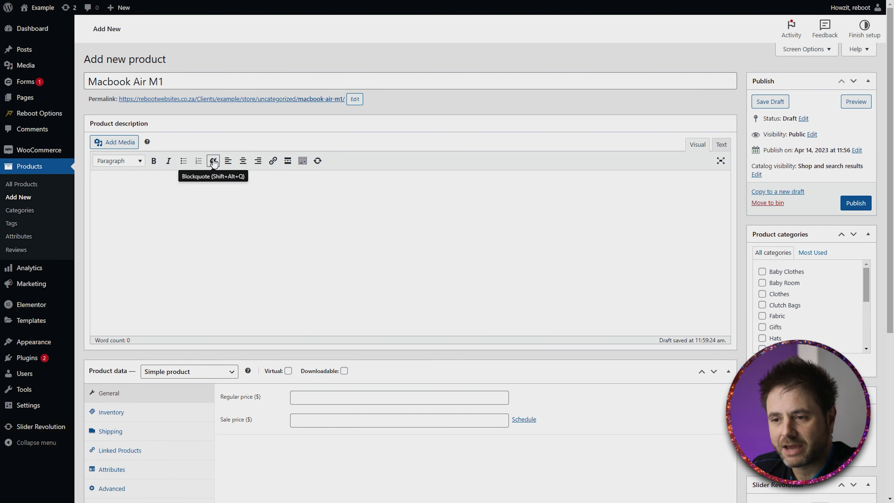
Paste the copied MacBook Air specifications into the product description and review the text
click(268, 192)
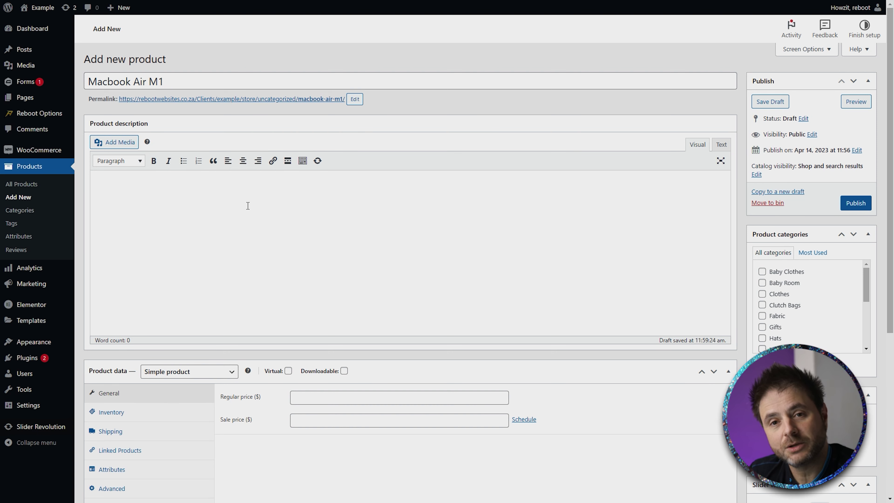
key(ctrl+v)
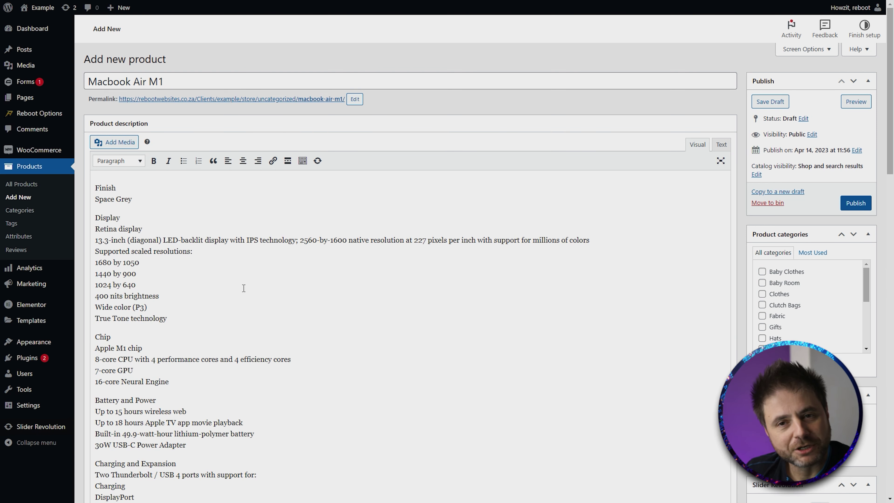
scroll(281, 350, down, 7)
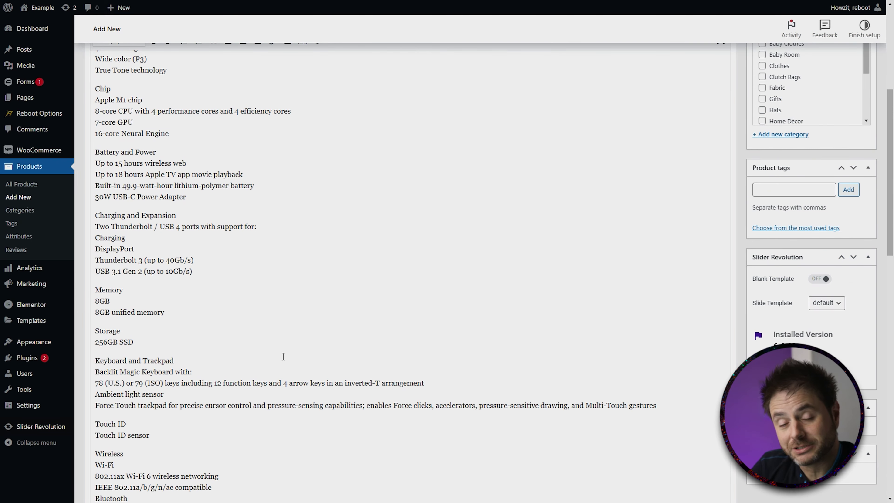
scroll(283, 357, down, 14)
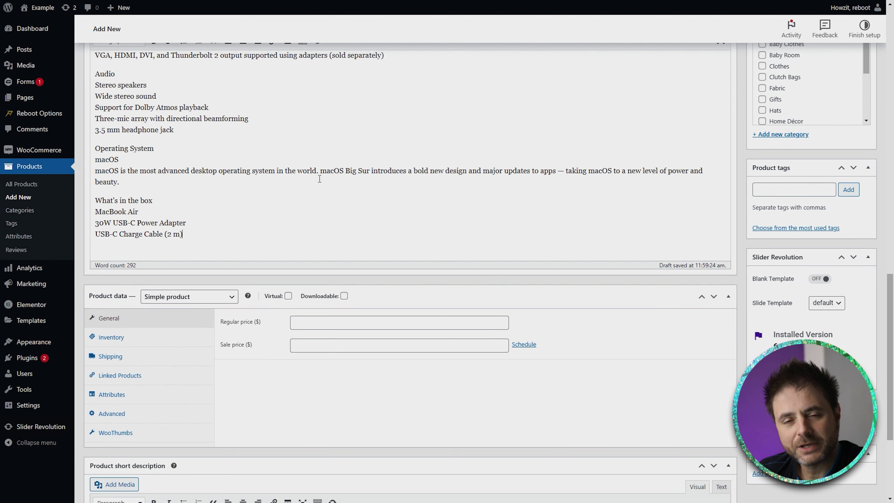
scroll(328, 260, up, 4)
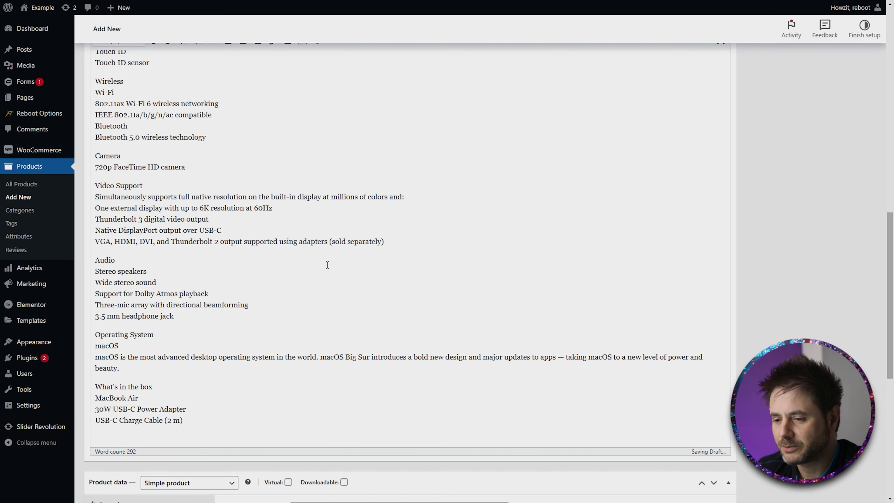
Set the product's regular price to 1000 dollars
scroll(328, 260, down, 9)
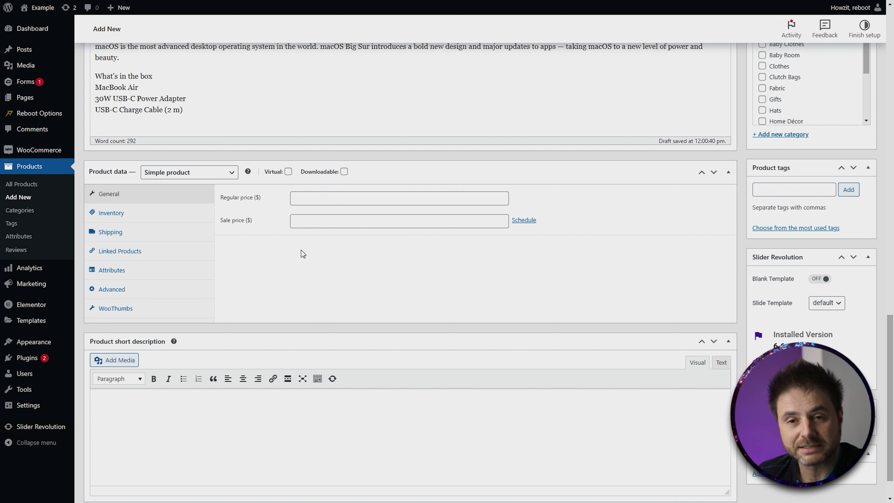
key(Tab)
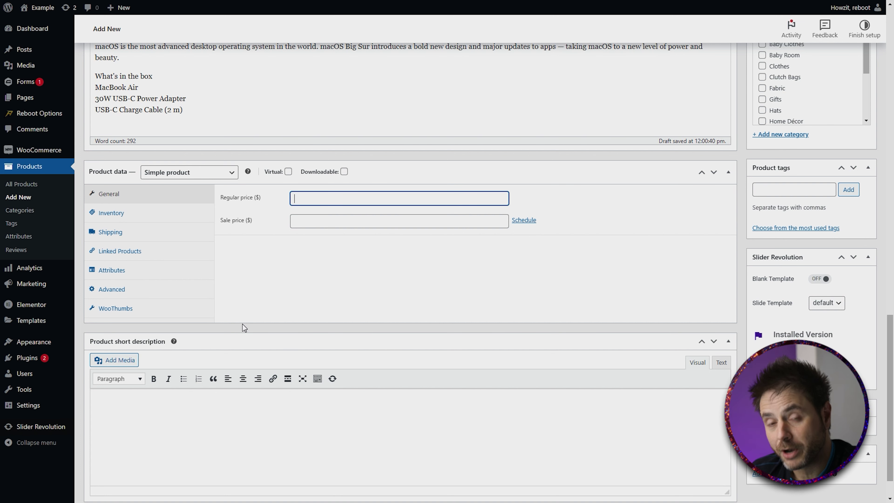
text(1000)
click(340, 304)
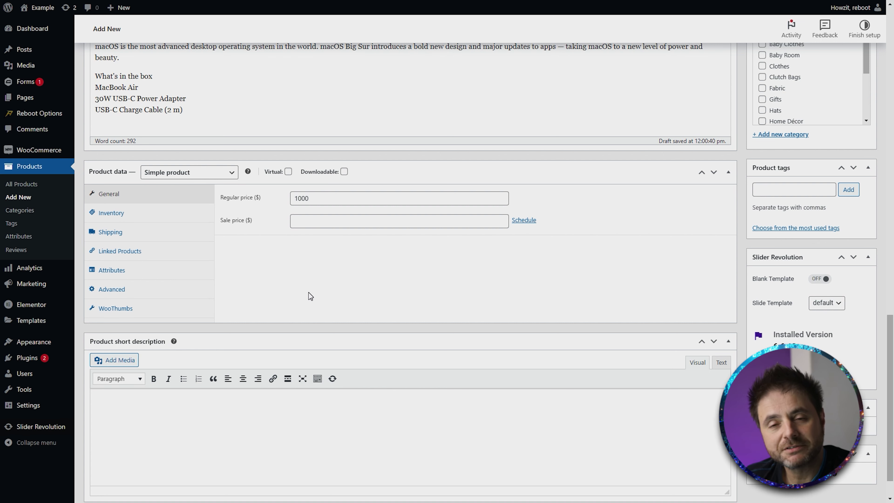
Try a sale price of 999 dollars for the product and clear it again
click(370, 222)
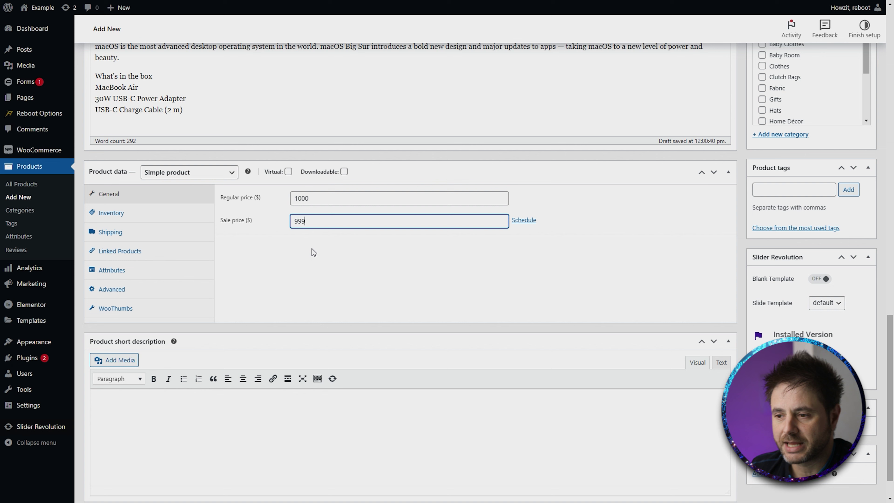
click(329, 284)
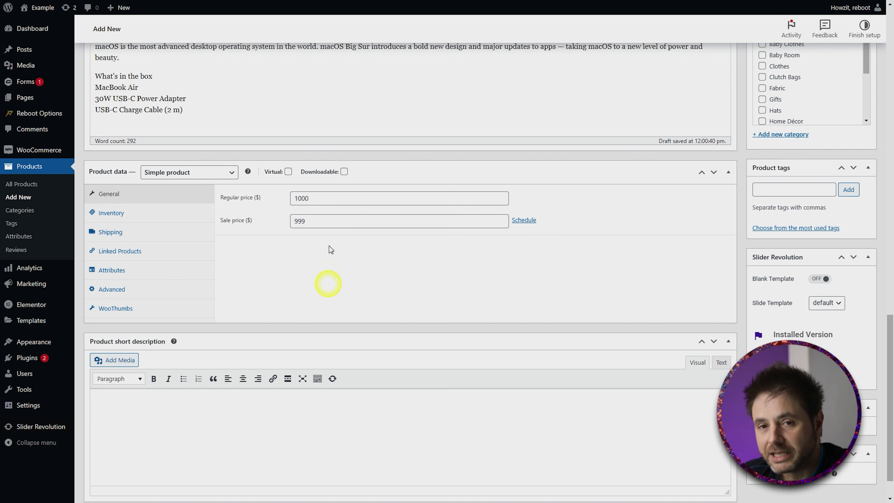
double_click(317, 220)
key(BackSpace)
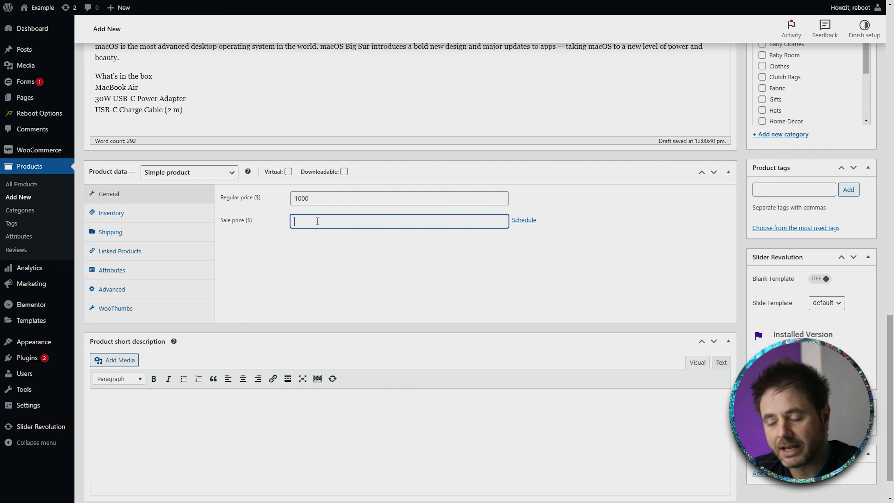
Set the product's shipping weight to 1.5 kg and its dimensions to 45 × 33 × 10 cm
click(153, 213)
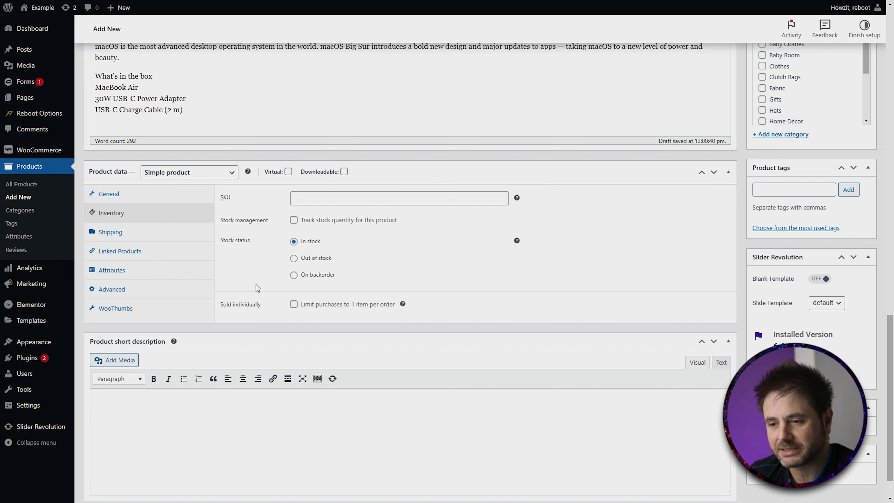
click(157, 228)
click(339, 199)
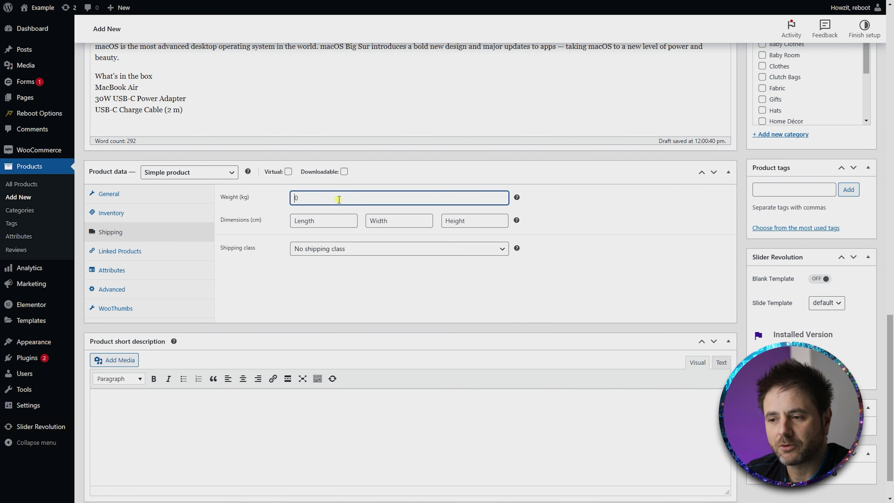
text(1,5)
key(Tab)
click(336, 197)
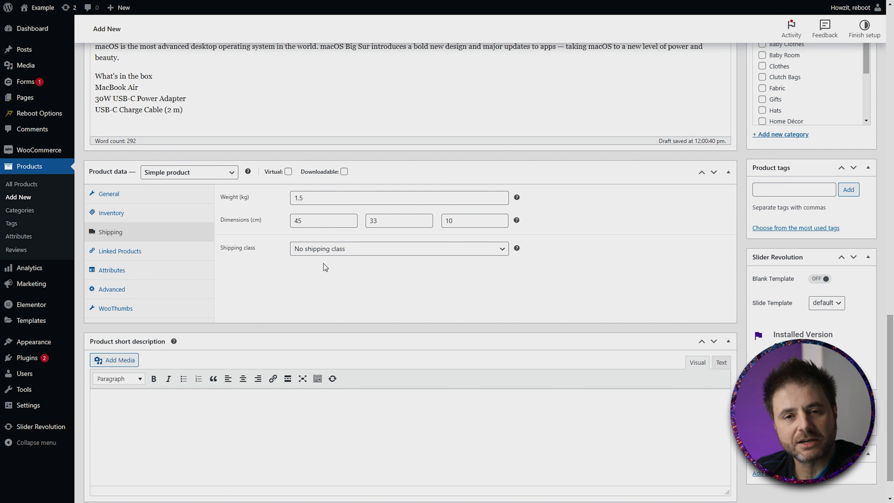
Look through the product's linked products, attributes and advanced settings, including menu order, and the short description area
click(150, 250)
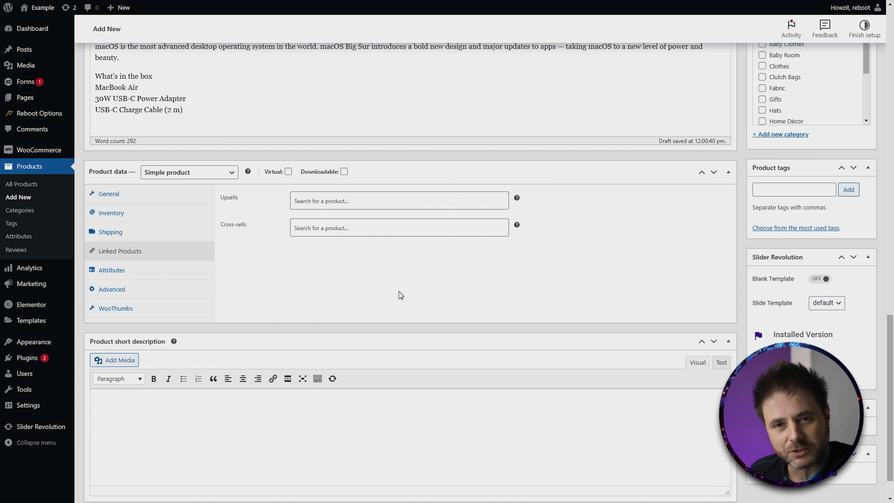
click(161, 274)
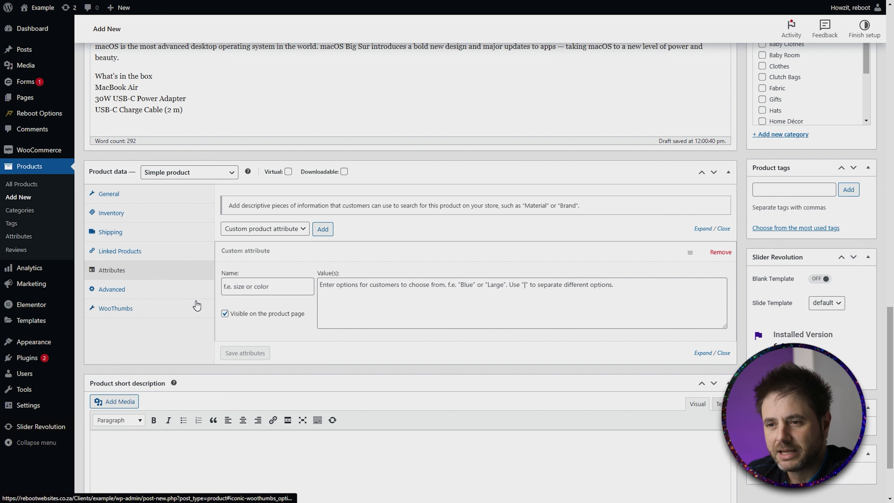
scroll(208, 246, up, 10)
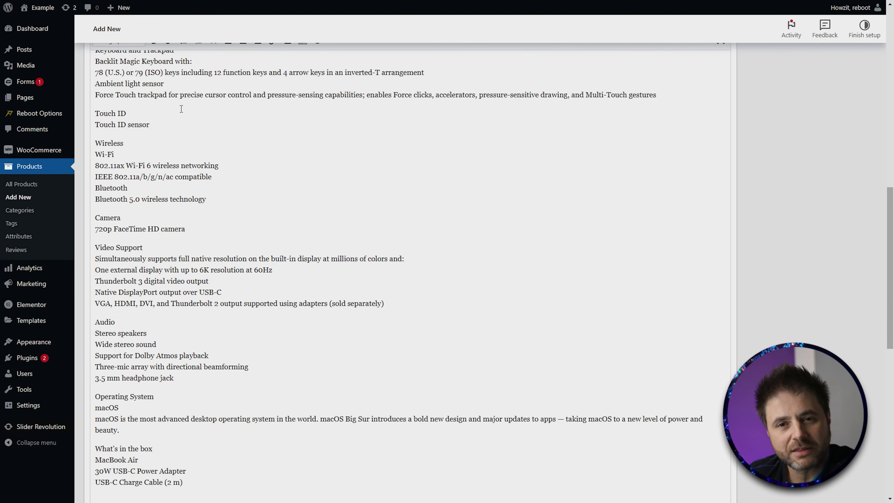
scroll(268, 273, down, 10)
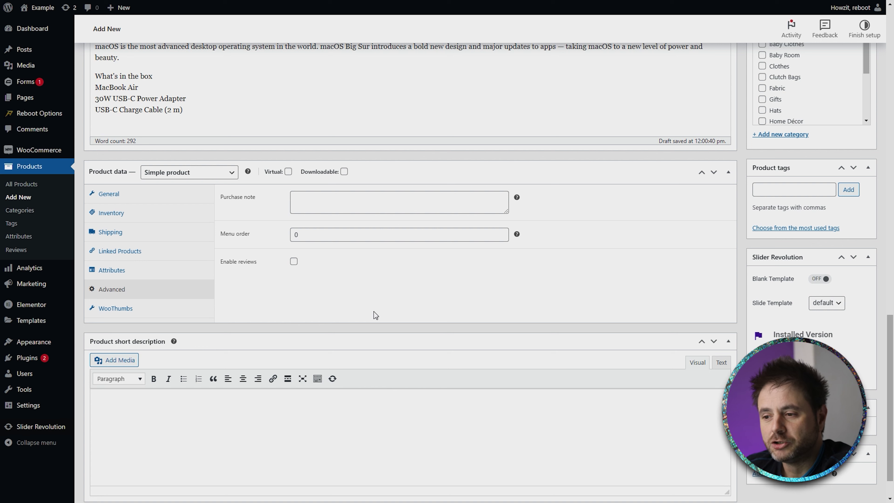
click(313, 234)
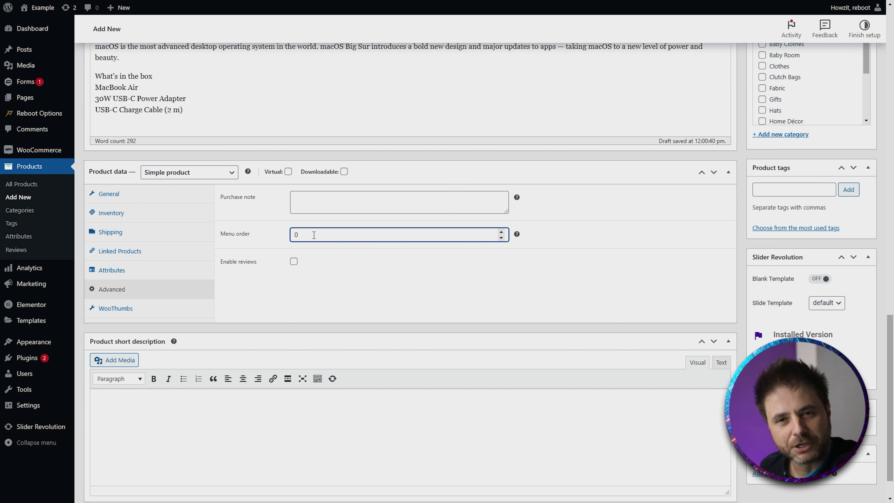
scroll(253, 377, down, 1)
click(252, 377)
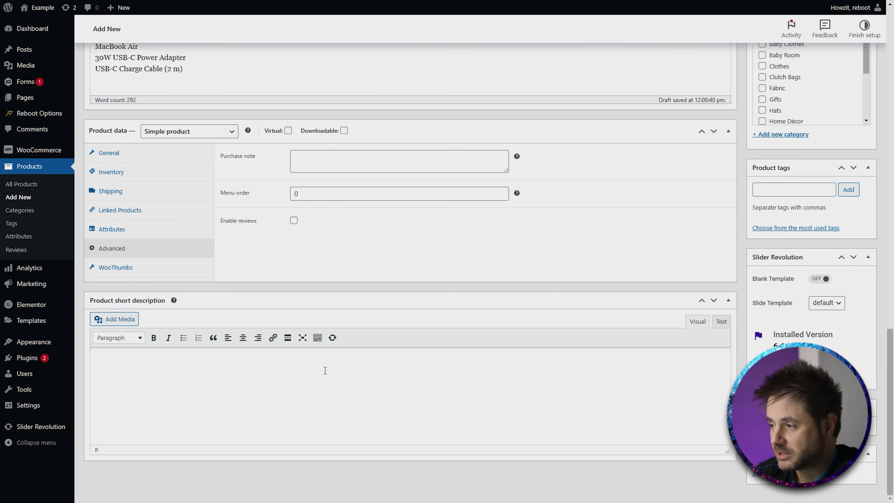
Assign the product to the Tech category and its Laptops subcategory
scroll(326, 370, up, 15)
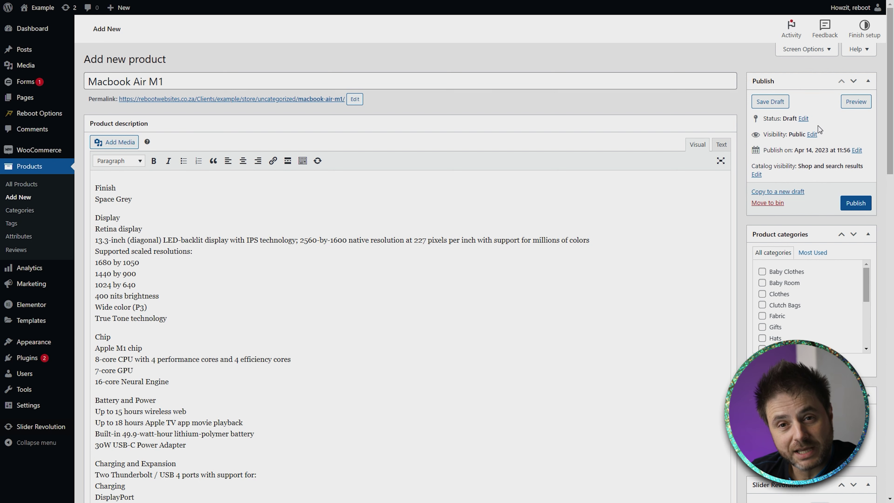
scroll(795, 188, down, 3)
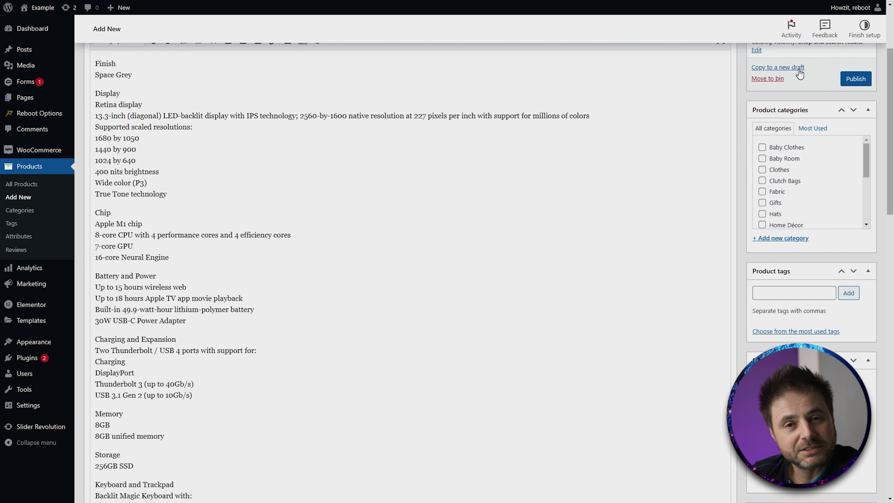
drag(867, 152, 859, 193)
click(763, 185)
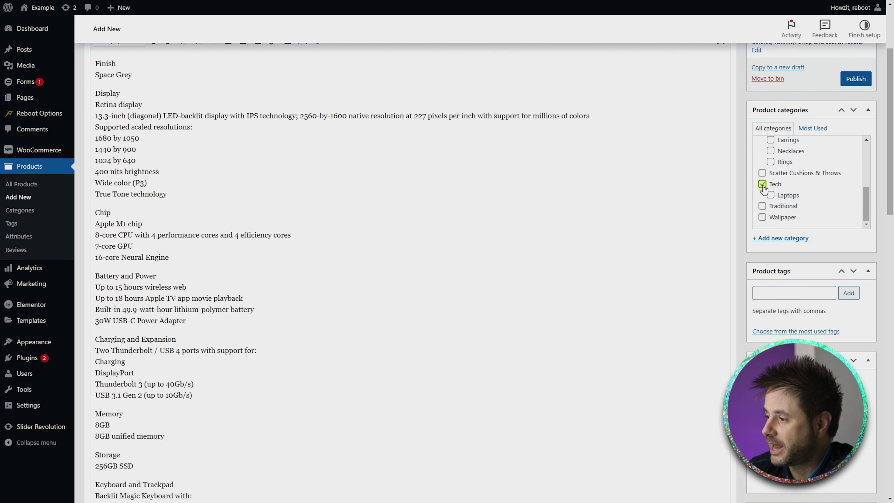
click(771, 195)
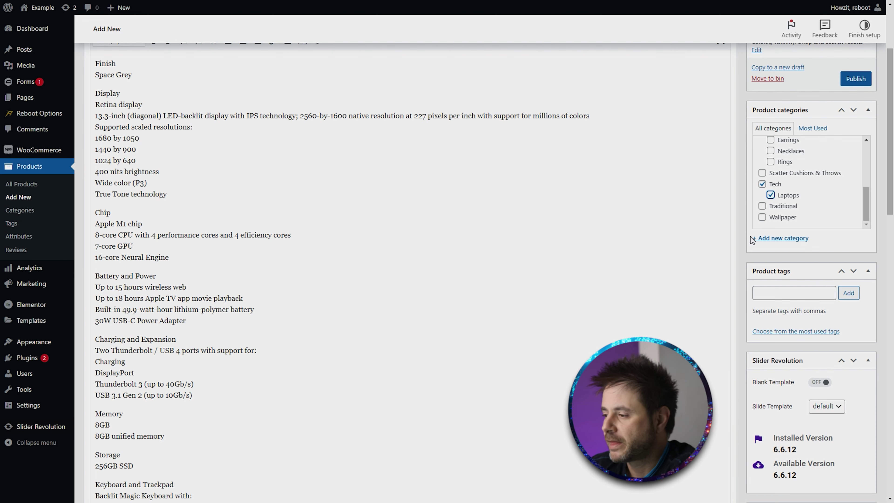
Set the front-view MacBook picture s-zoom.jpg from the media library as the product image
scroll(748, 220, down, 3)
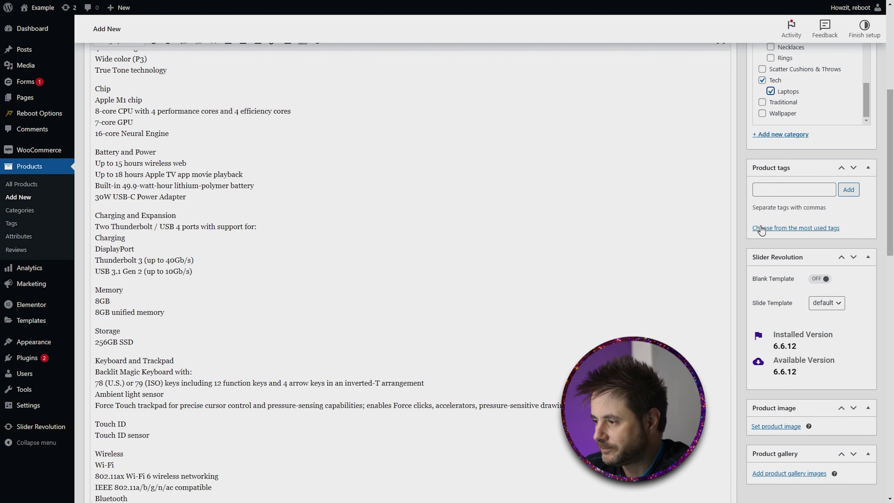
scroll(761, 229, down, 3)
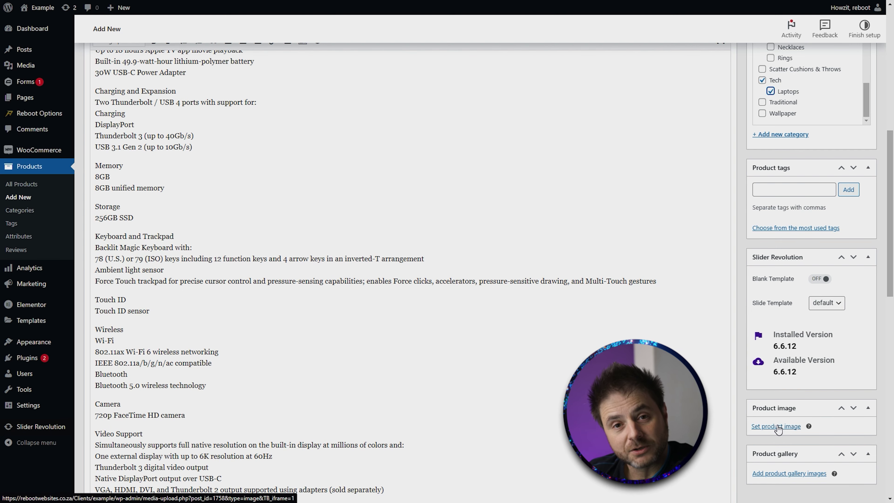
click(778, 427)
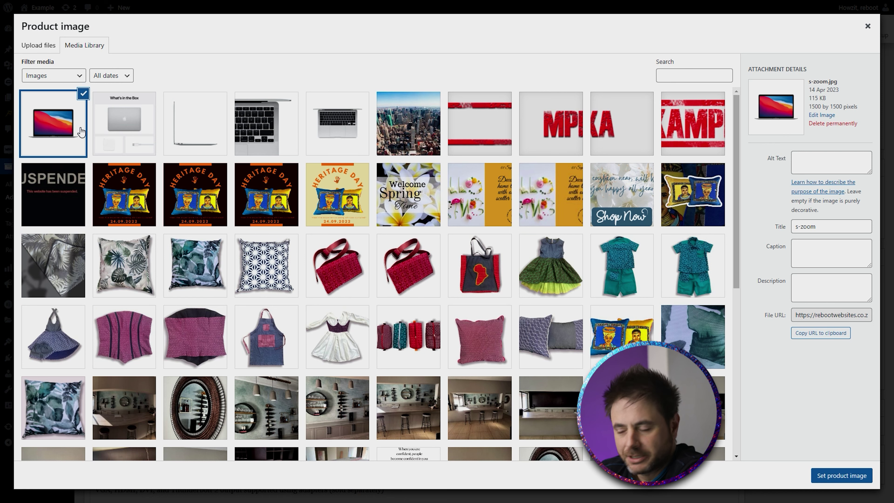
click(841, 474)
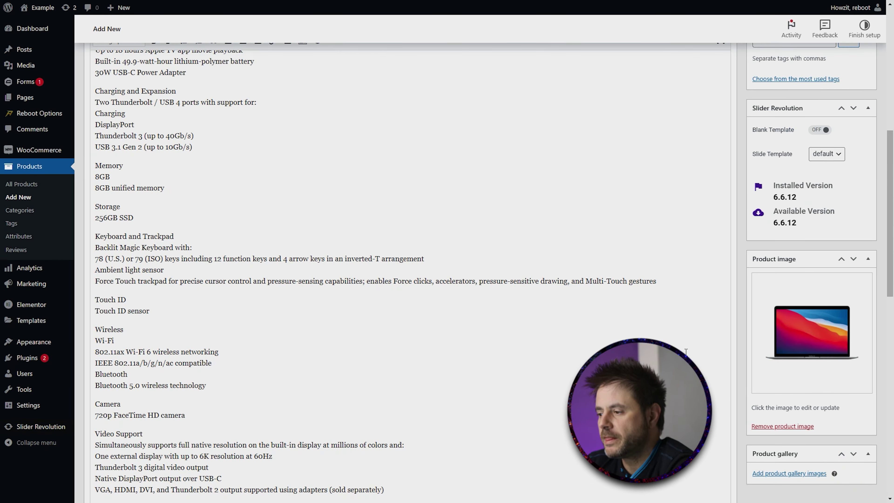
Add the four other MacBook pictures (box contents, side view, keyboard close-up and open laptop) to the product gallery
scroll(749, 344, down, 1)
scroll(748, 343, down, 3)
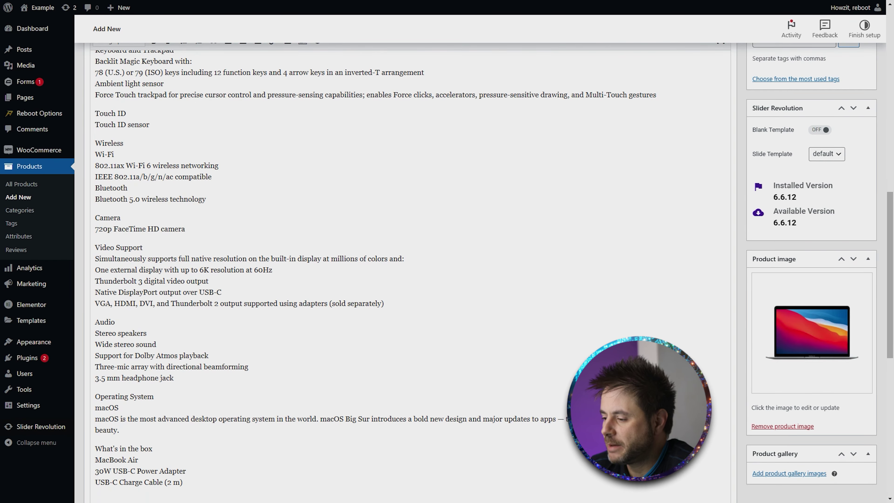
click(771, 475)
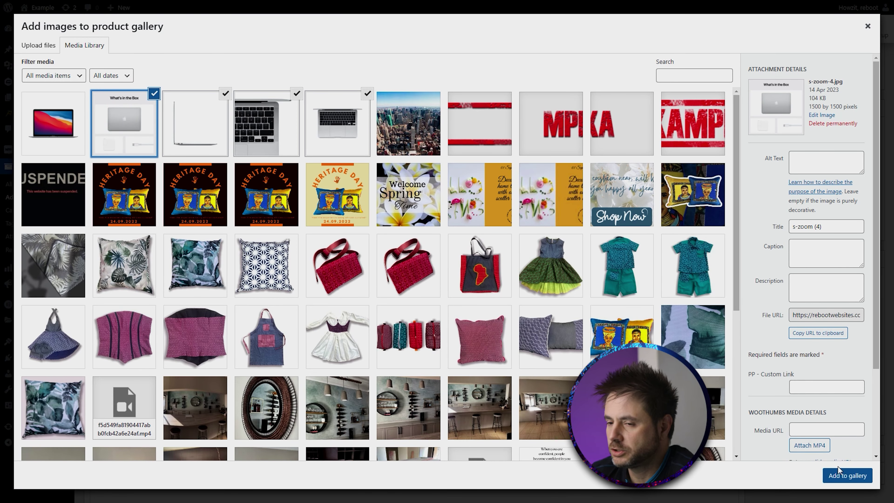
click(843, 474)
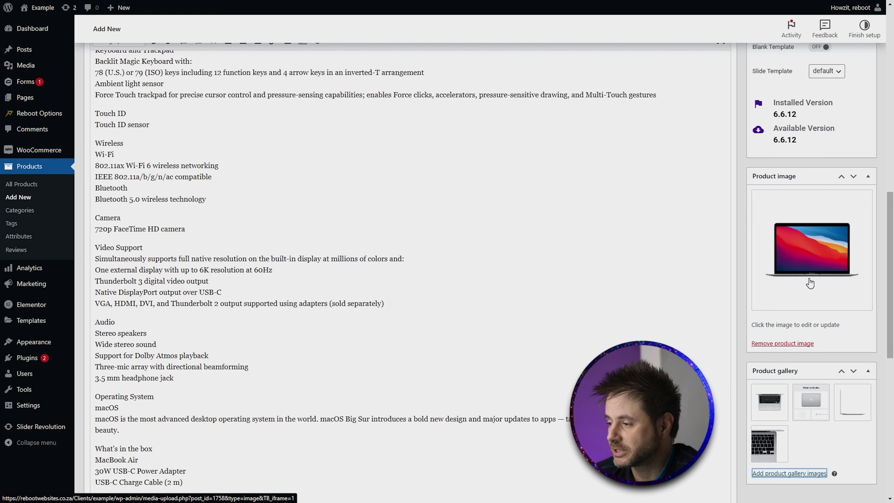
Publish the Macbook Air M1 product
click(799, 284)
scroll(799, 366, up, 10)
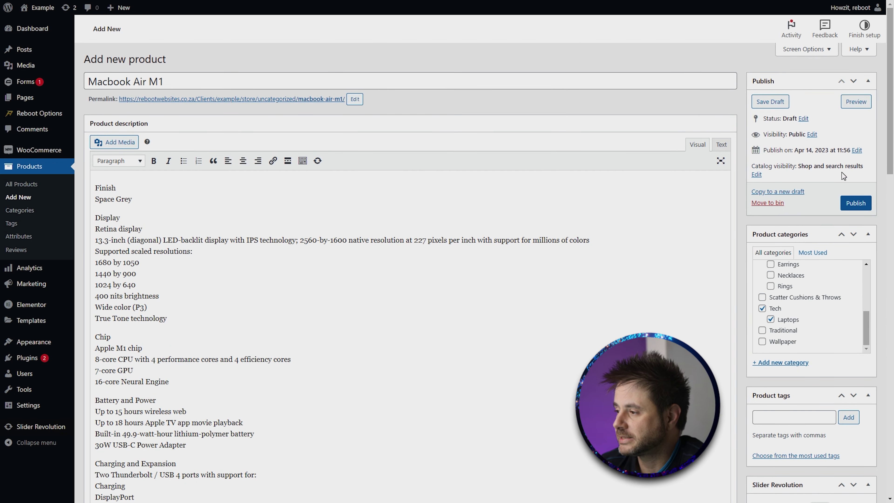
click(856, 203)
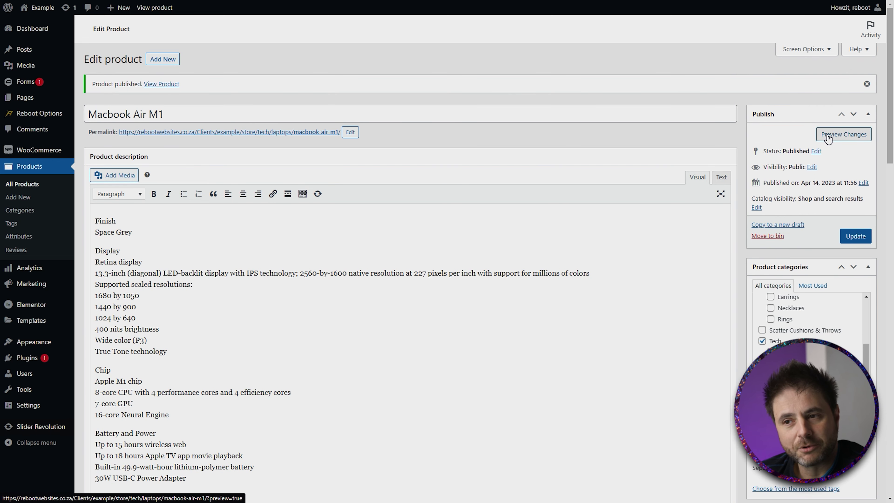
Preview the published product page, browsing its gallery images and checking the price and description
click(828, 135)
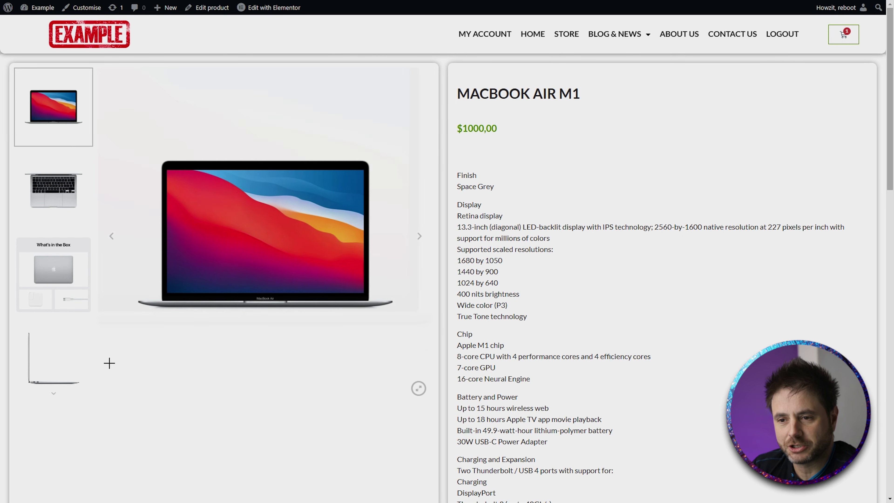
click(62, 201)
click(50, 260)
click(40, 335)
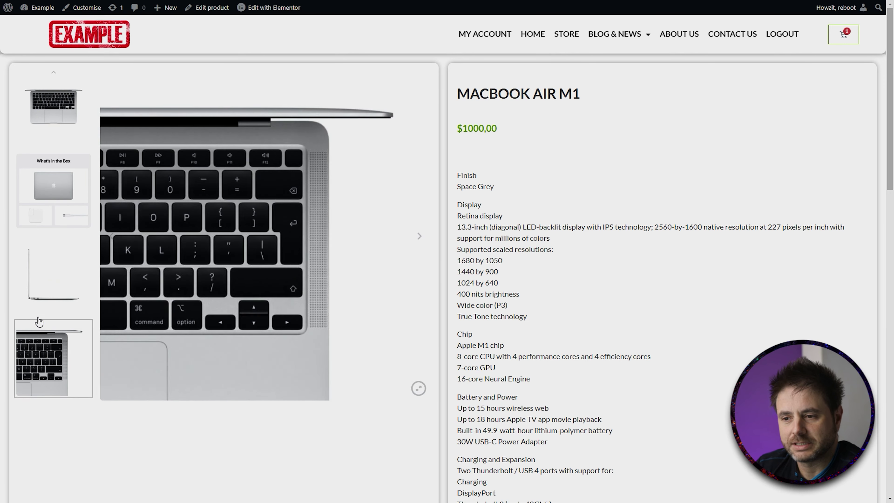
click(39, 304)
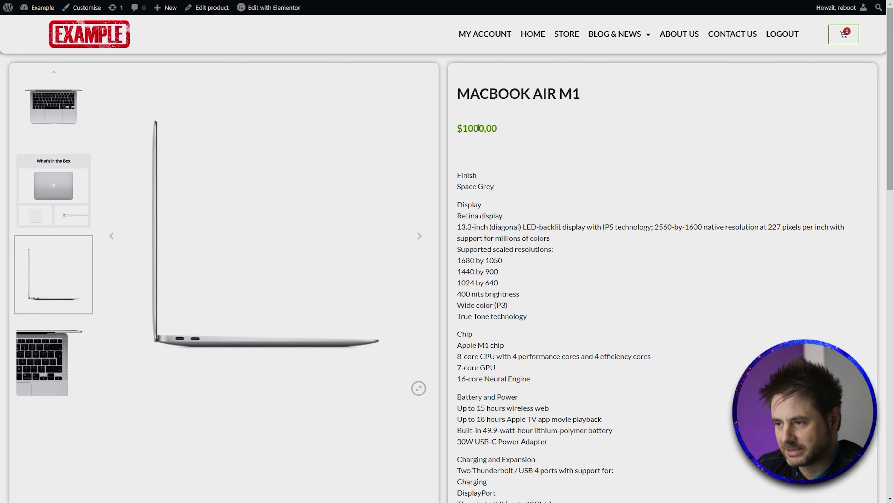
scroll(528, 261, down, 6)
scroll(529, 264, up, 6)
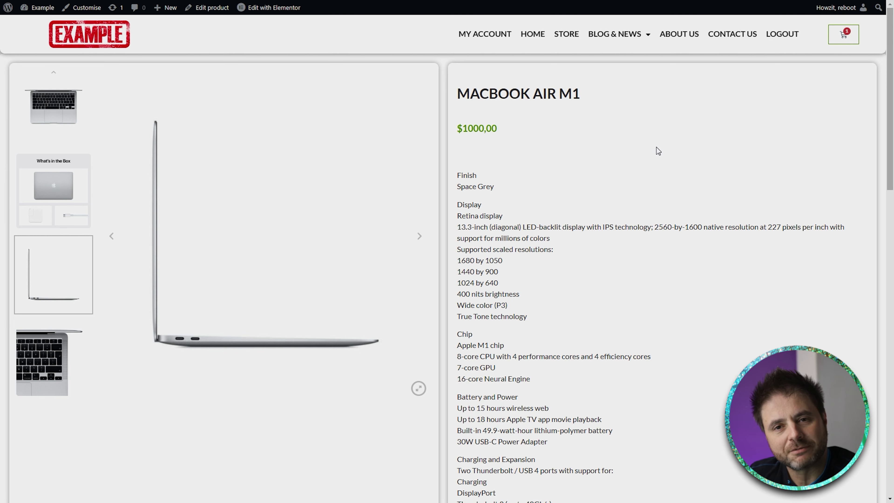
key(F11)
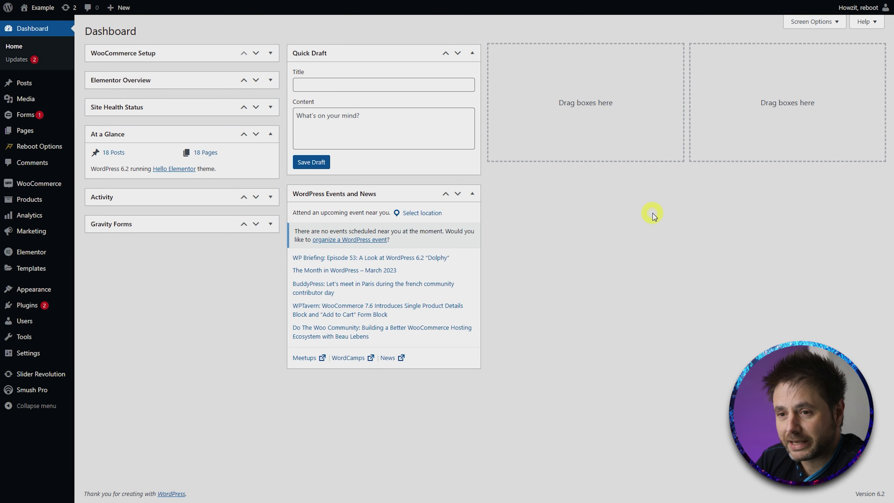
Start another new product named Macbook Air M1 and paste the copied specifications into its description
mouse_move(34, 197)
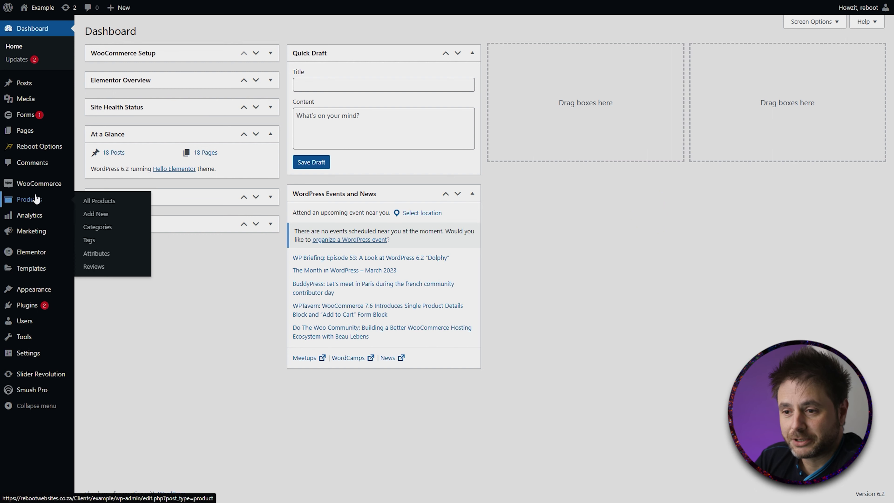
click(93, 214)
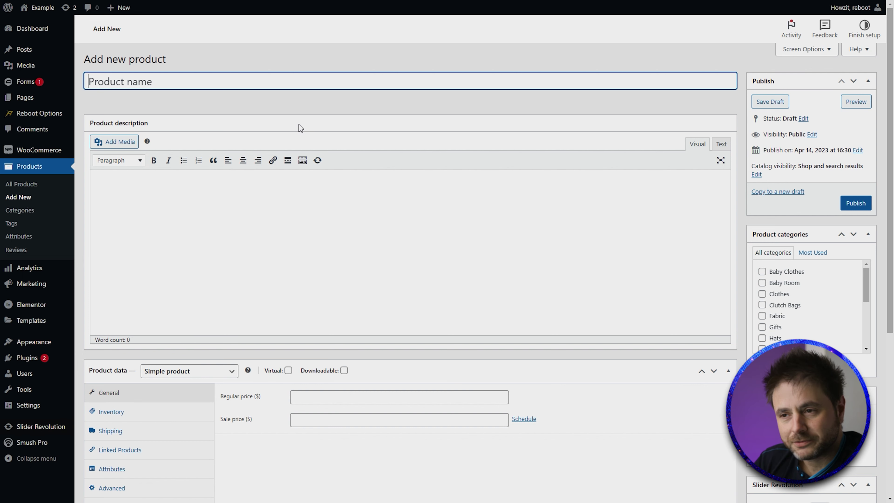
text(Macbook Air M1)
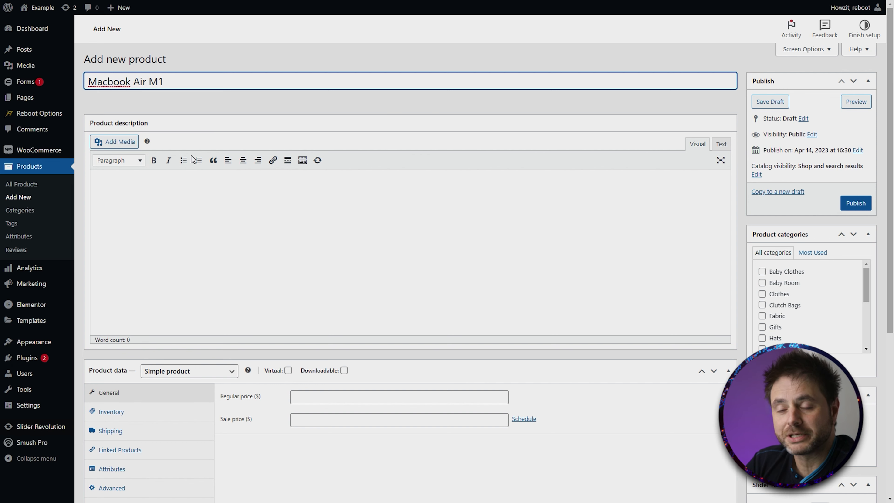
click(273, 220)
key(ctrl+v)
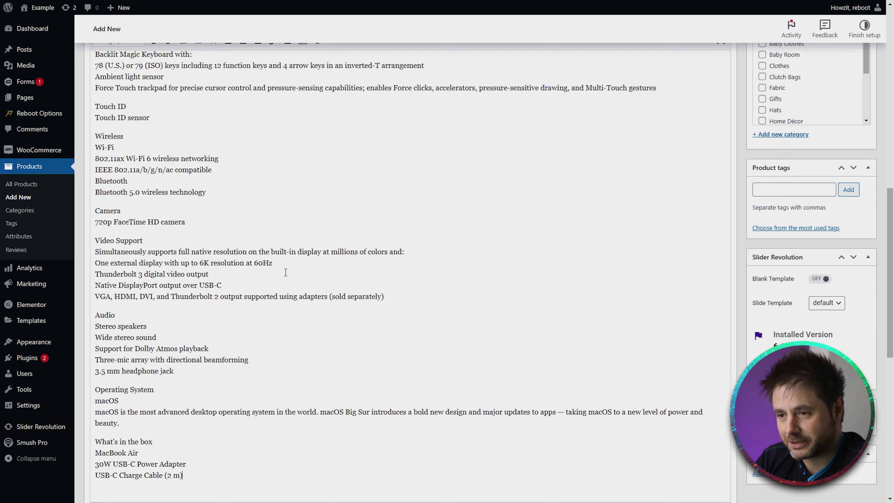
Change the product type to Variable product in the product data
scroll(357, 269, down, 3)
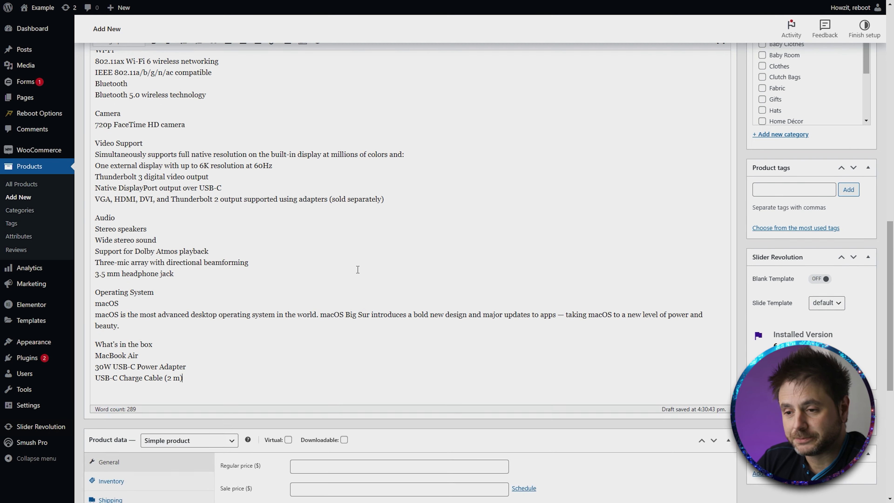
scroll(358, 270, down, 4)
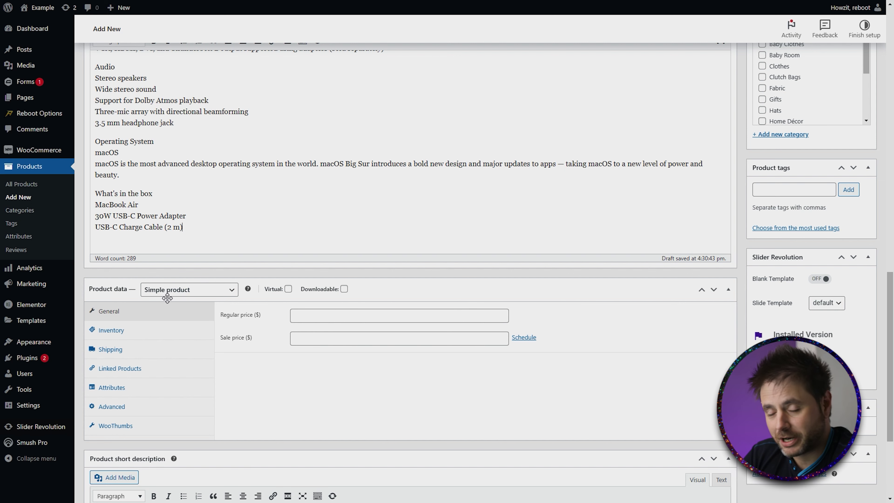
click(175, 294)
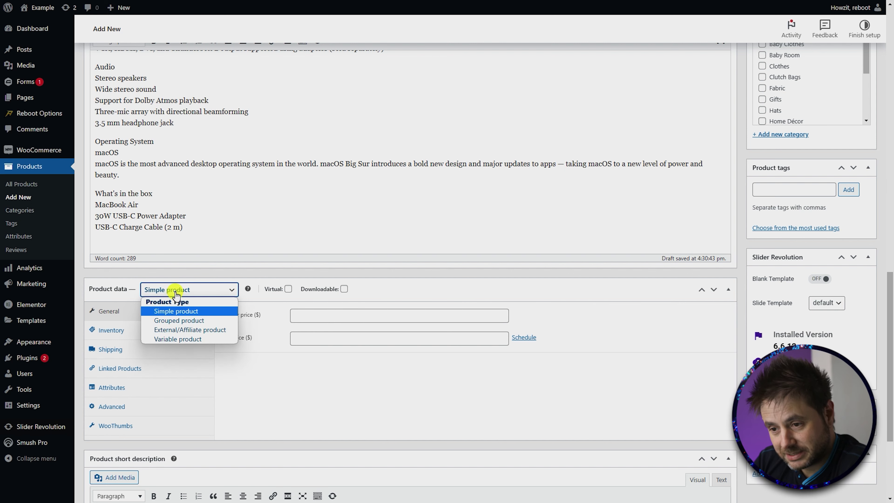
key(Down)
key(Down)
key(Down)
key(Return)
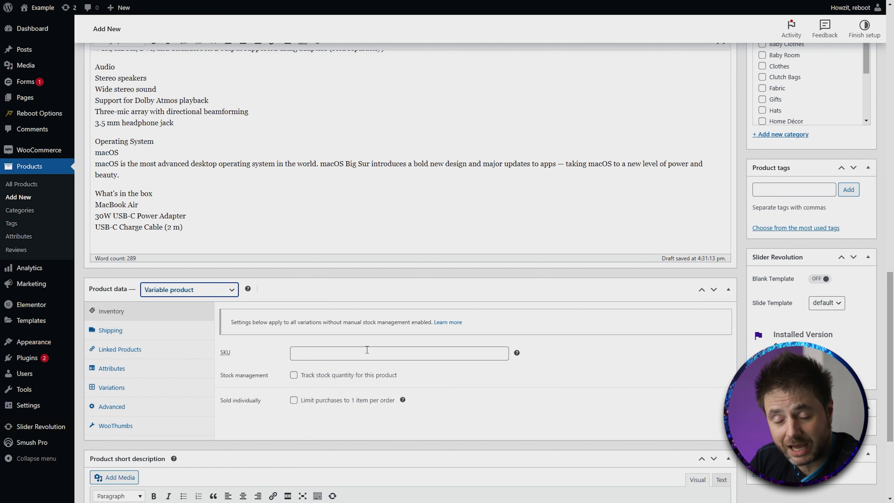
Set the product's shipping weight to 1.5 kg and its dimensions to 45 × 33 × 10 cm
click(141, 331)
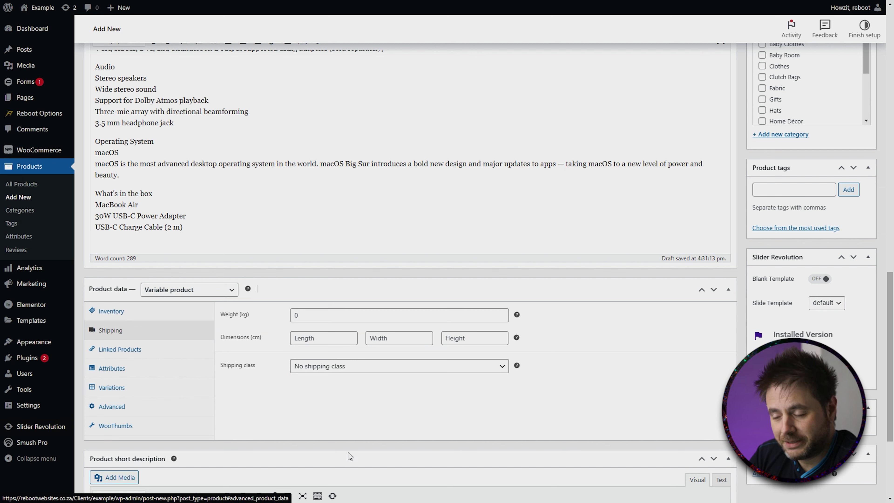
click(344, 315)
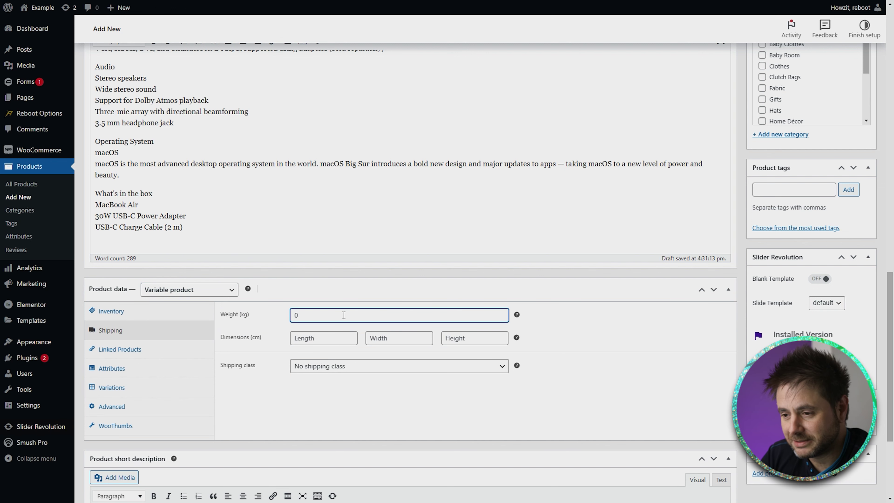
text(1,5)
click(337, 339)
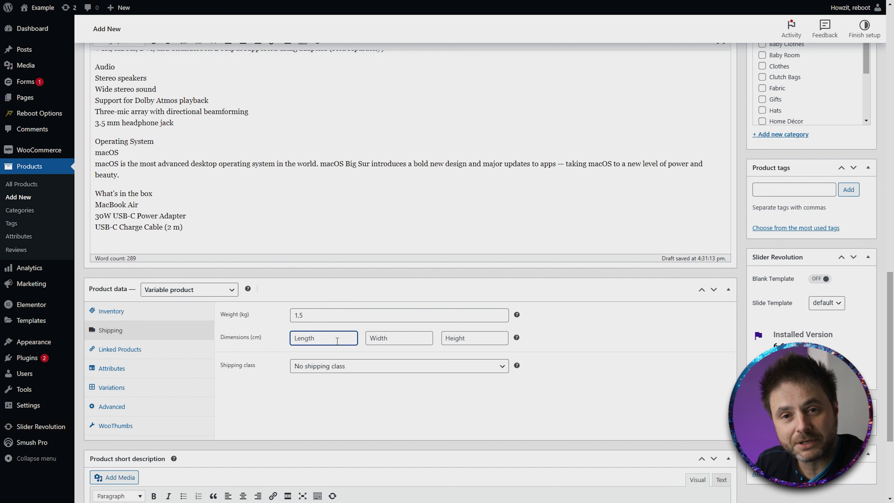
text(45)
key(Tab)
text(33)
key(Tab)
text(10)
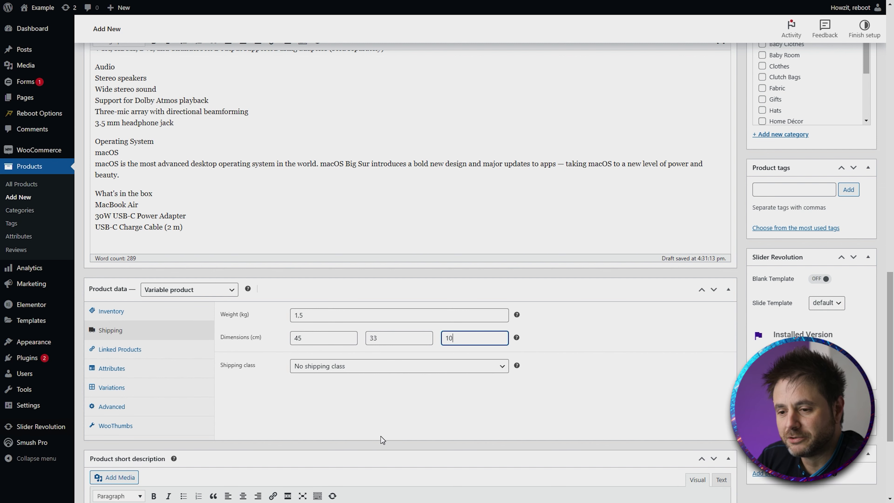
Define a custom product attribute named Color with the values Gold | Silver | Space Grey
click(152, 358)
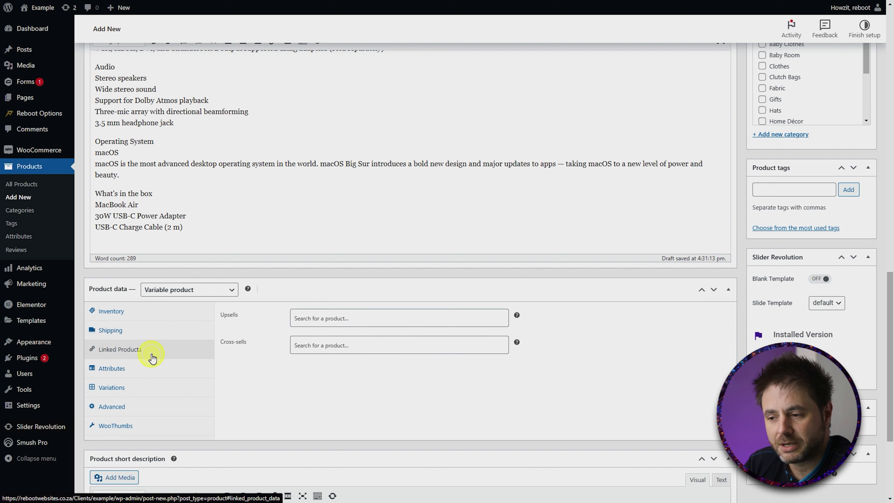
click(154, 369)
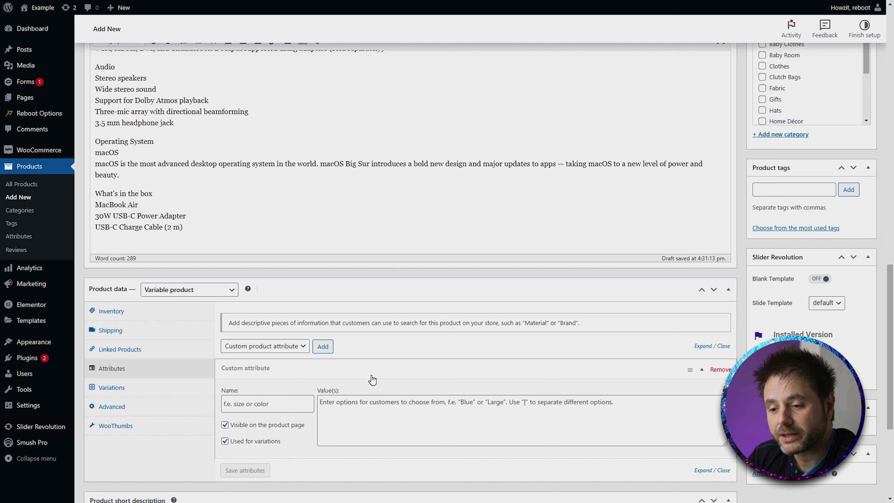
click(278, 401)
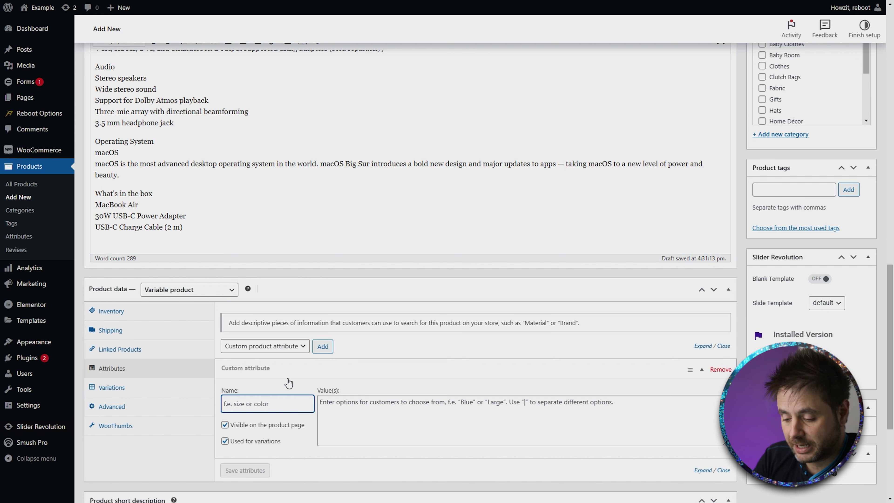
text(Color)
click(343, 409)
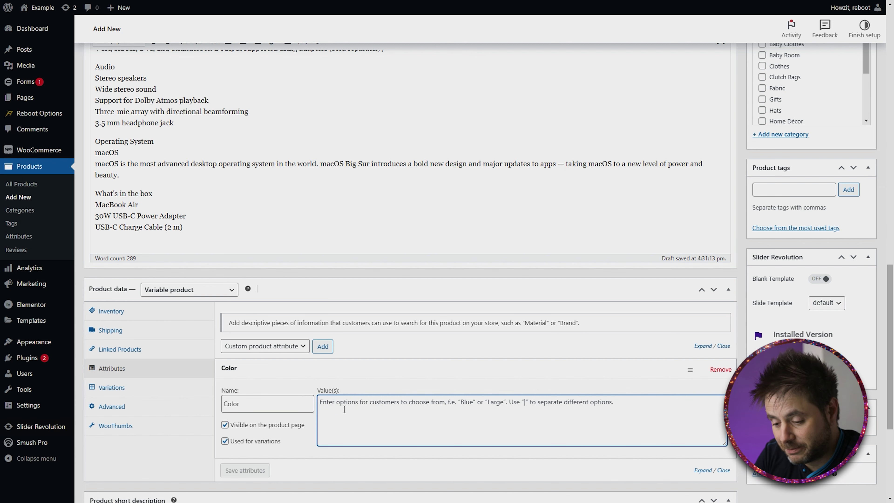
text(Gold )
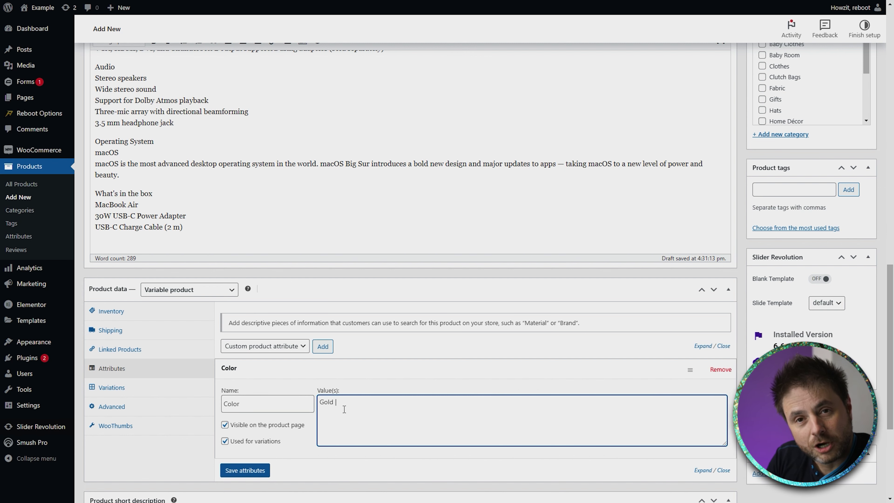
text(|)
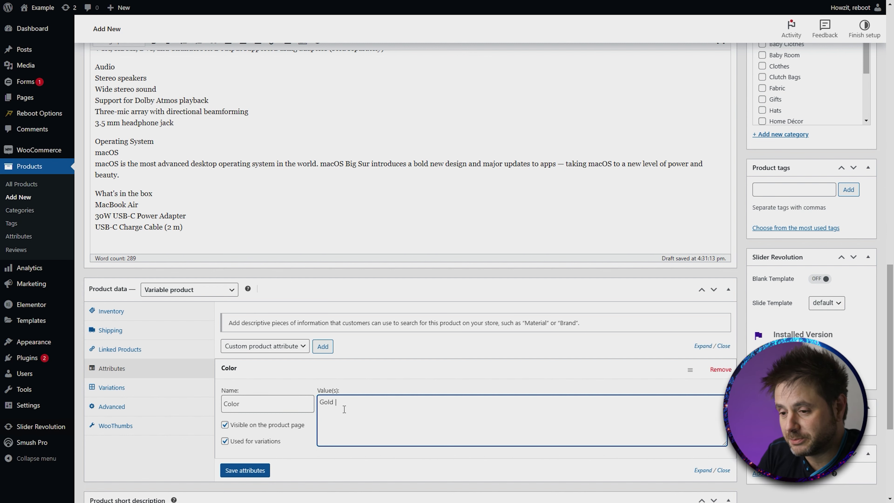
text( Silver | Space Grey)
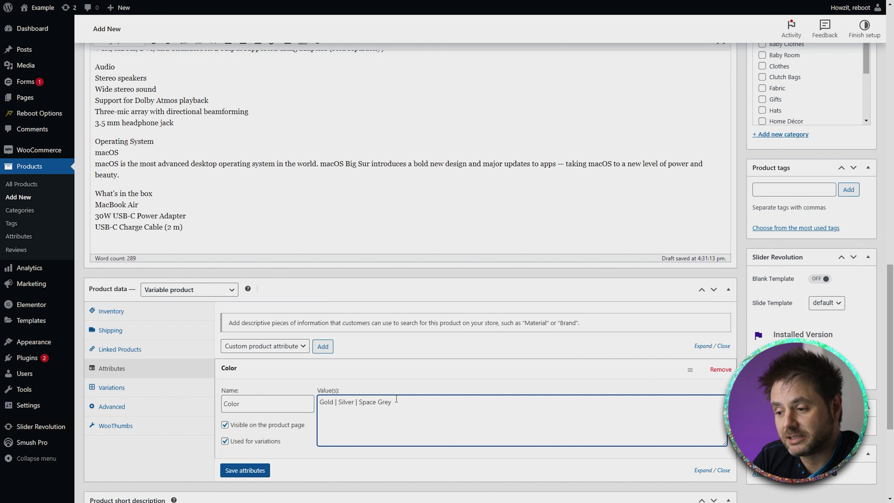
click(357, 412)
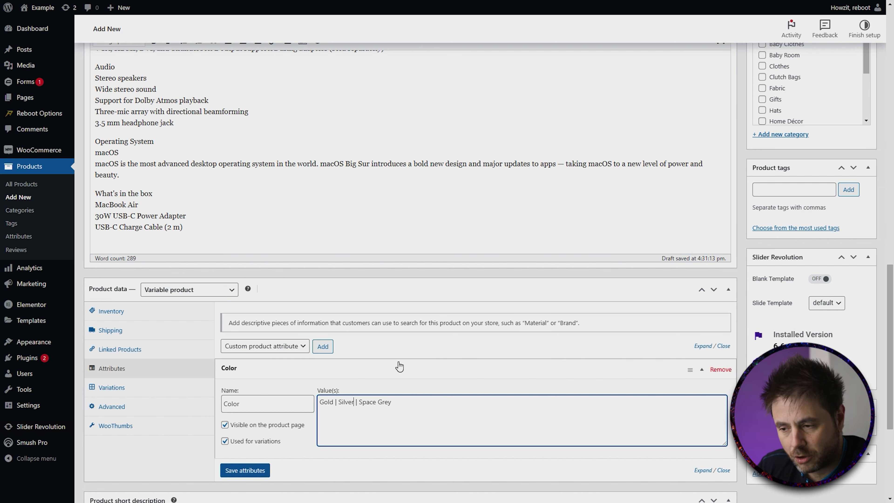
Add a second custom attribute named Ram with the values 8 | 16 | 32
click(323, 346)
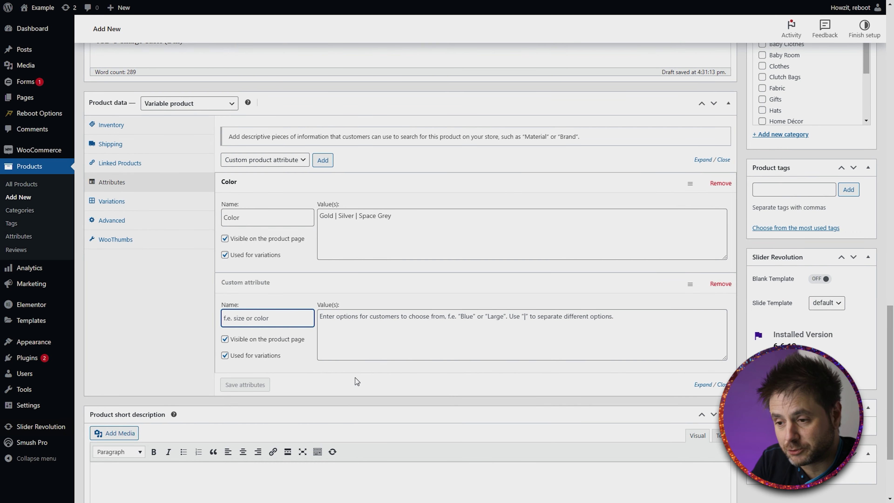
text(Ram)
click(465, 334)
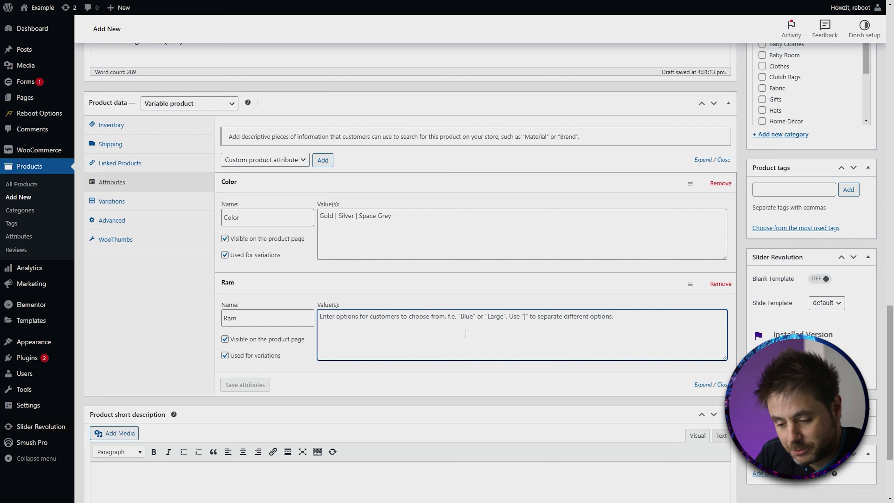
text(8 | 16 | 32)
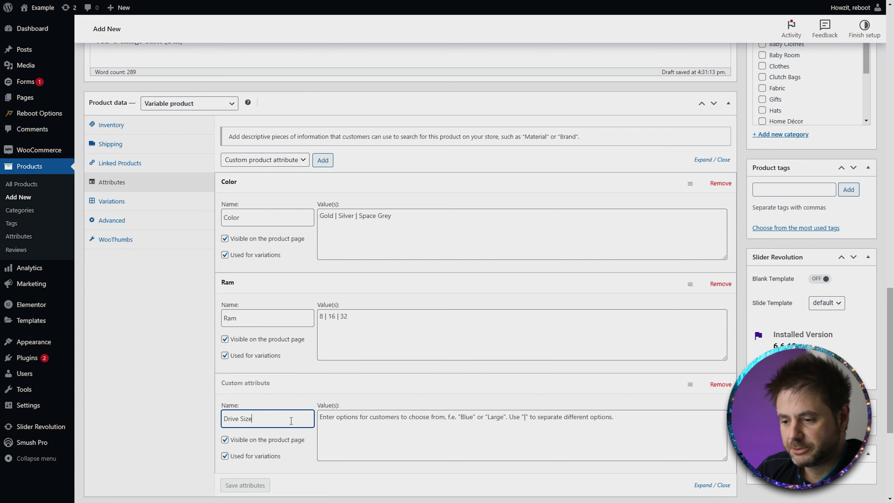
Give the Drive Size attribute the values 256Gb | 512Gb and save the attributes
click(350, 436)
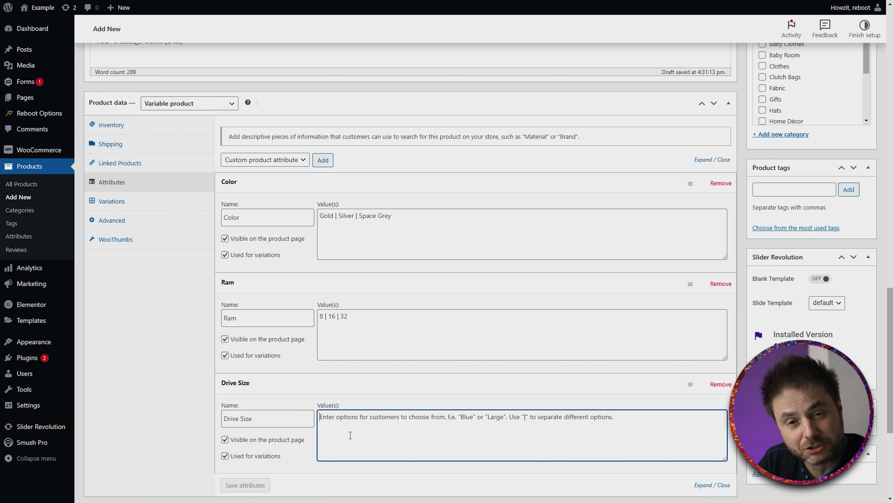
text(256Gb | 512Gb)
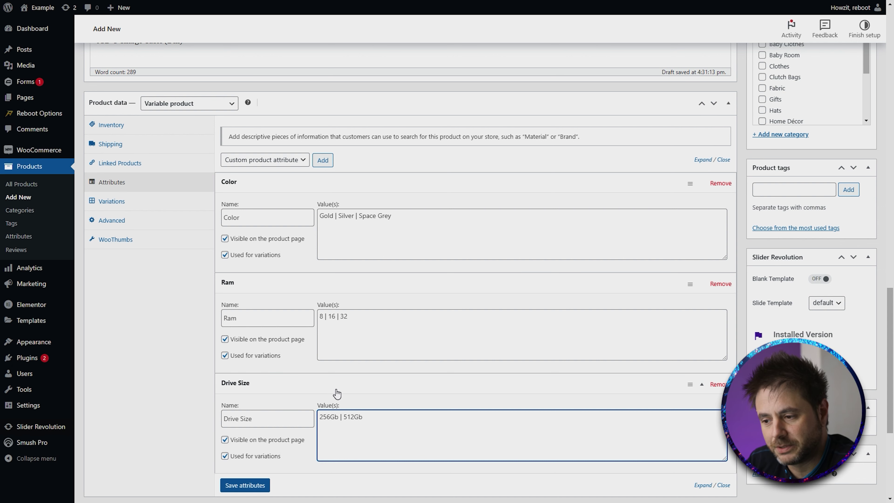
click(259, 485)
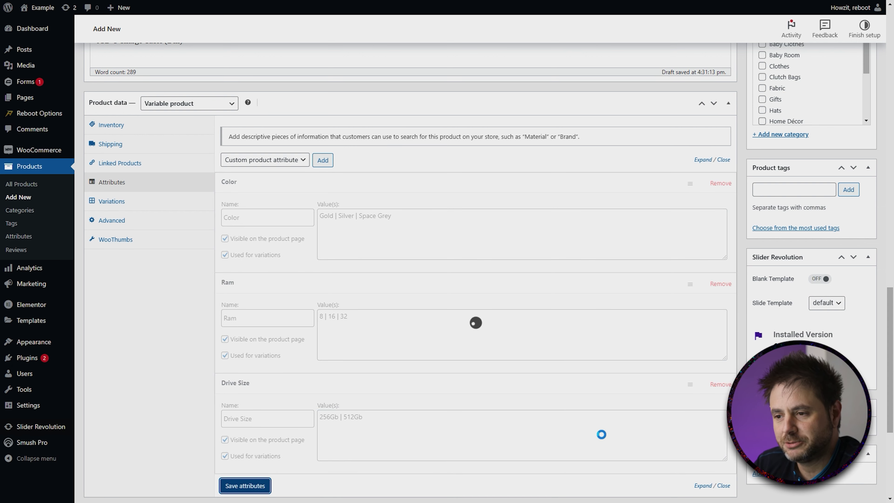
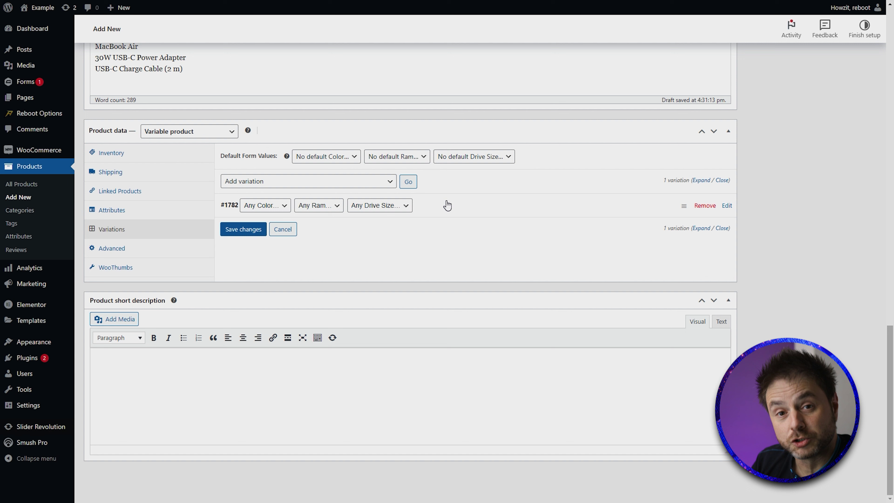
Set the existing variation's drive size to 256Gb and its regular price to 1000
click(375, 207)
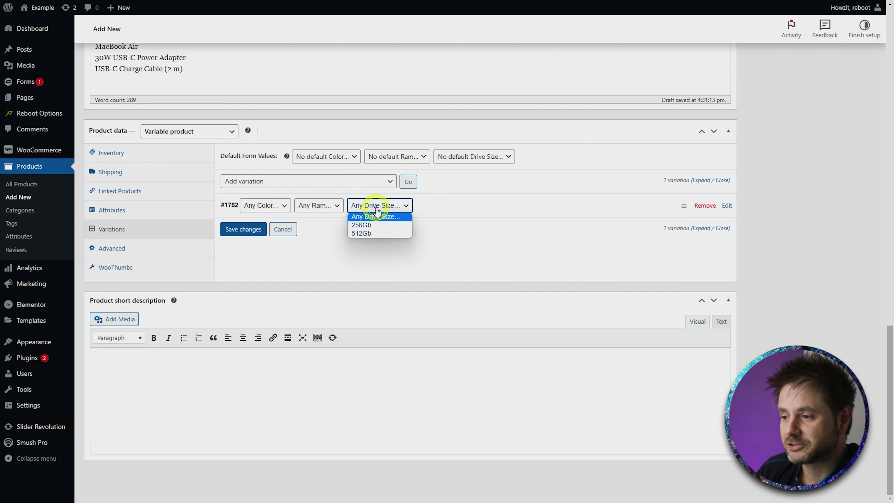
click(374, 225)
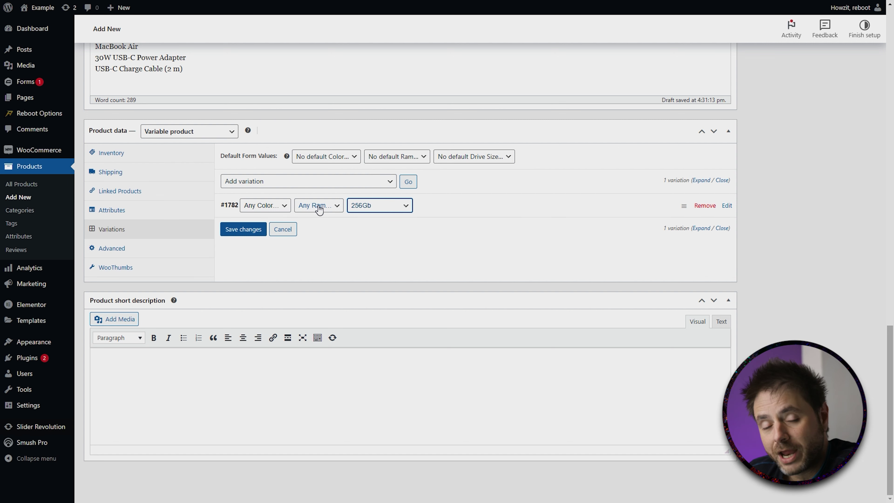
click(480, 204)
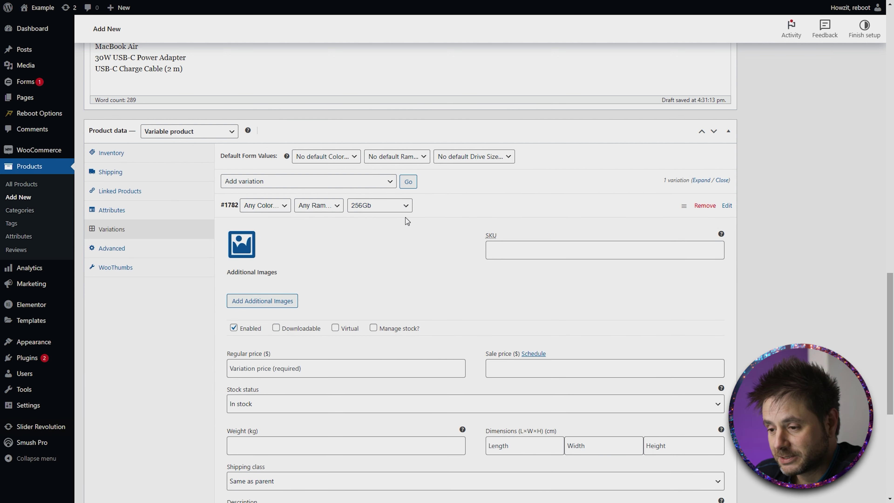
click(342, 366)
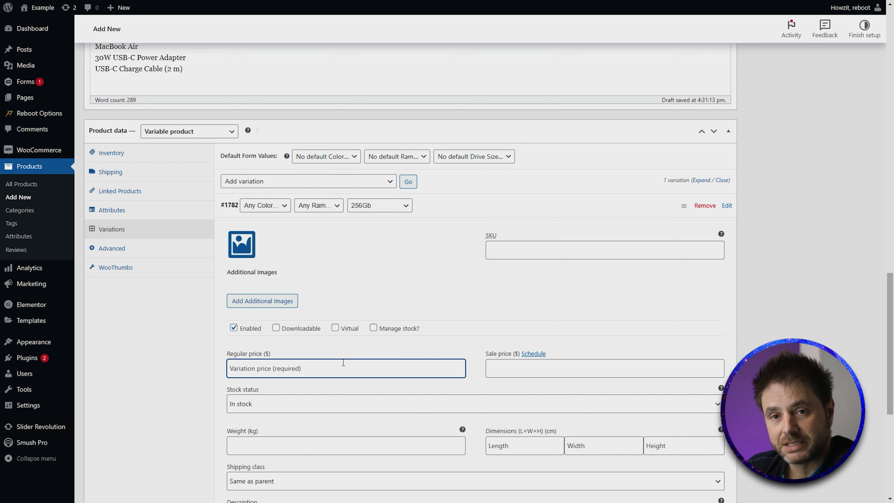
text(1000)
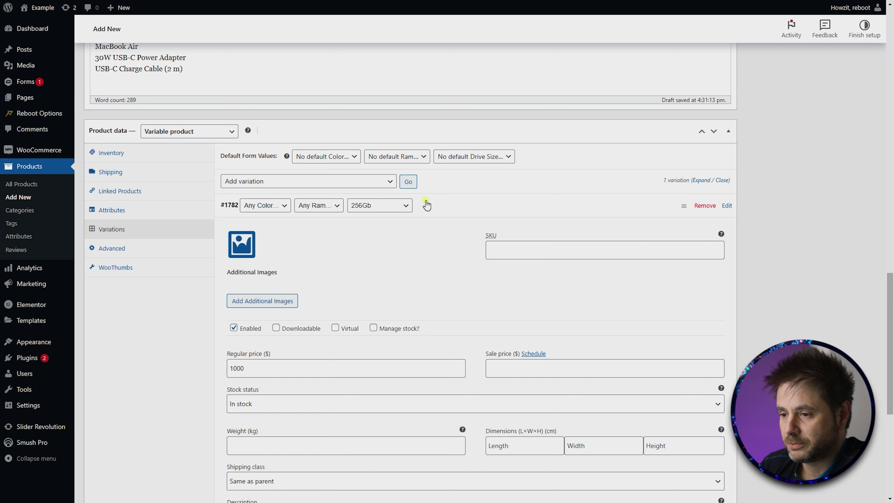
click(425, 204)
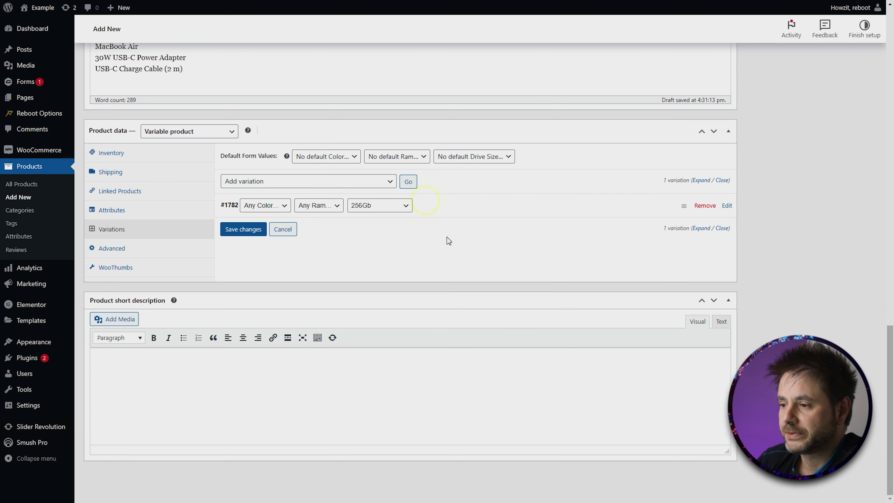
Add a variation for the 512Gb drive size with a regular price of 1500 and save the variations
click(409, 180)
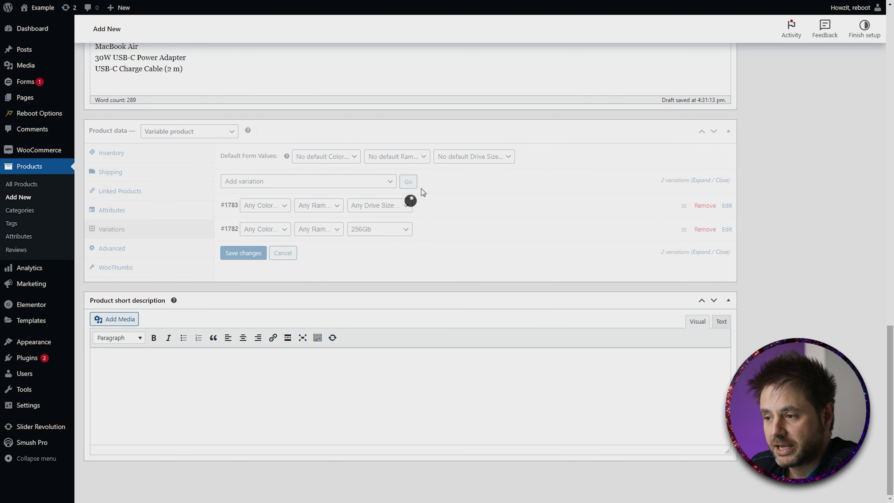
click(387, 206)
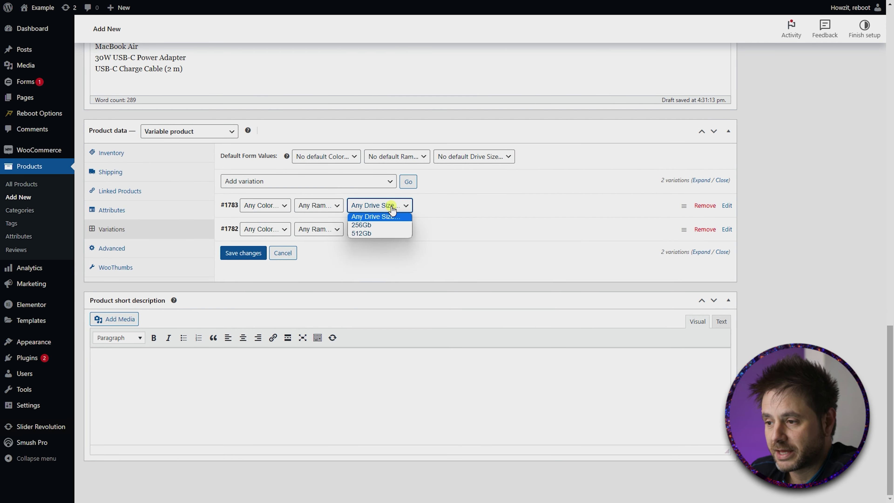
click(366, 232)
click(450, 209)
click(299, 366)
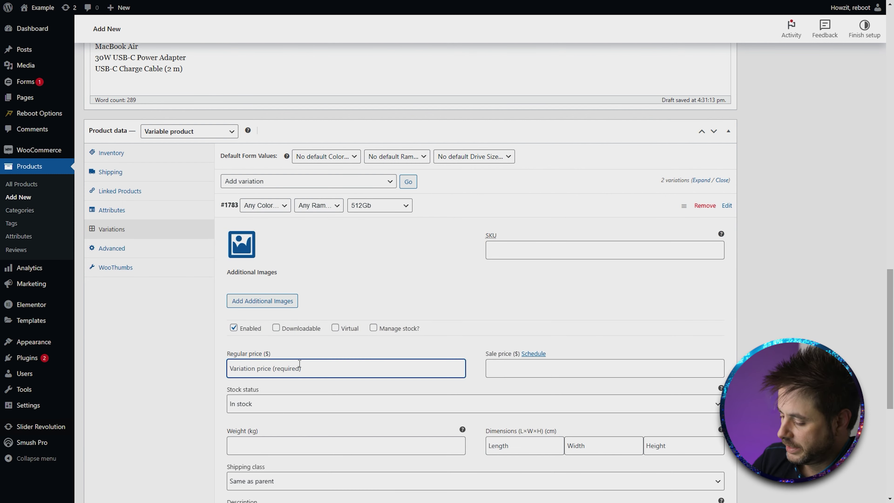
text(1000)
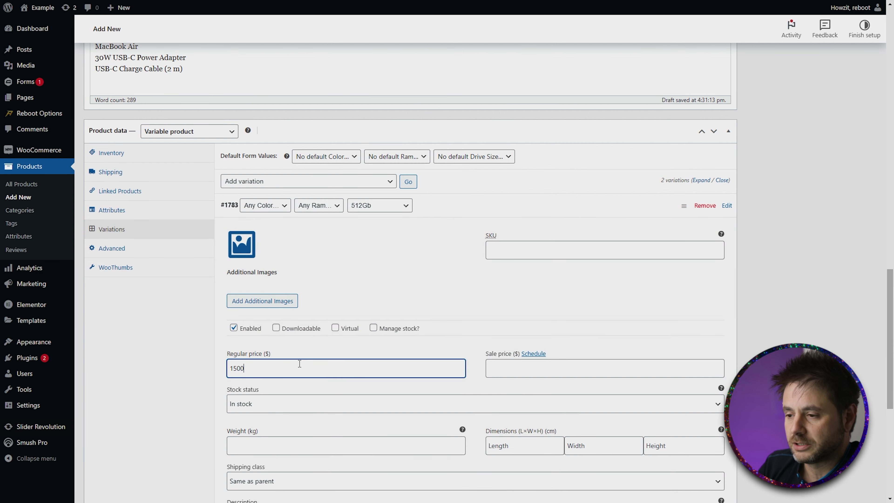
click(449, 209)
click(244, 252)
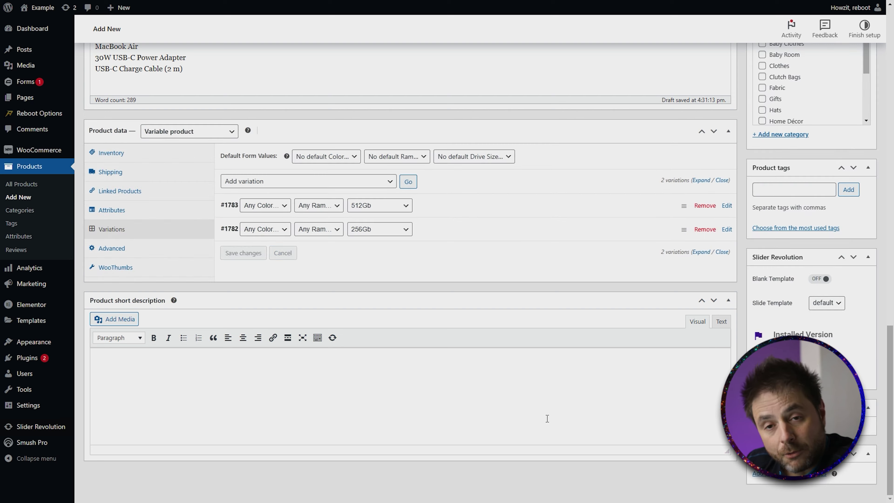
Assign the product to the Tech category and its Laptops subcategory
scroll(545, 417, up, 10)
scroll(571, 438, up, 10)
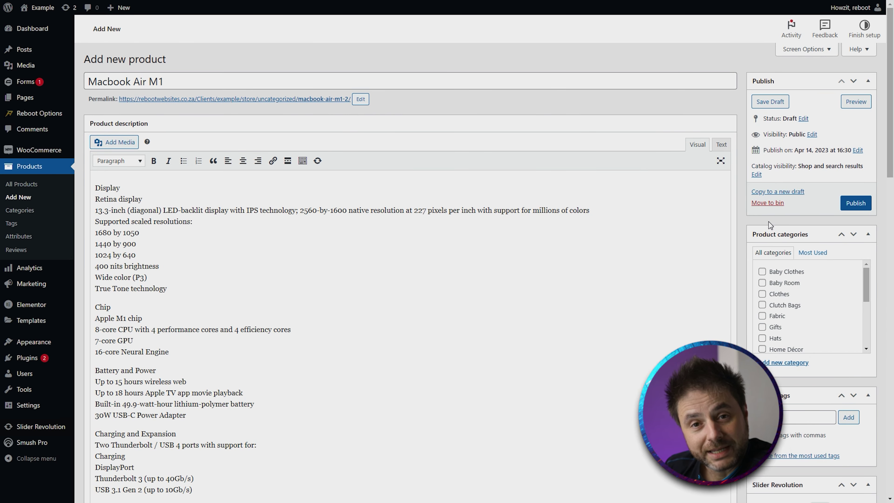
scroll(825, 297, down, 5)
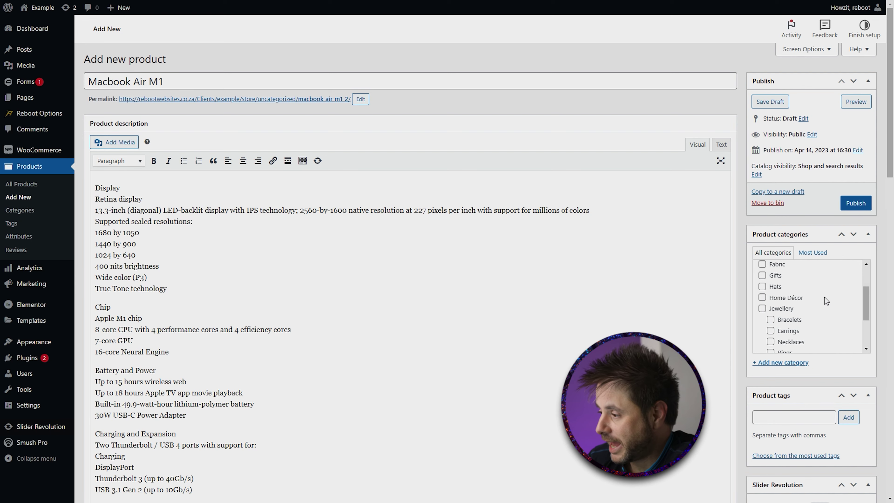
click(762, 309)
click(770, 319)
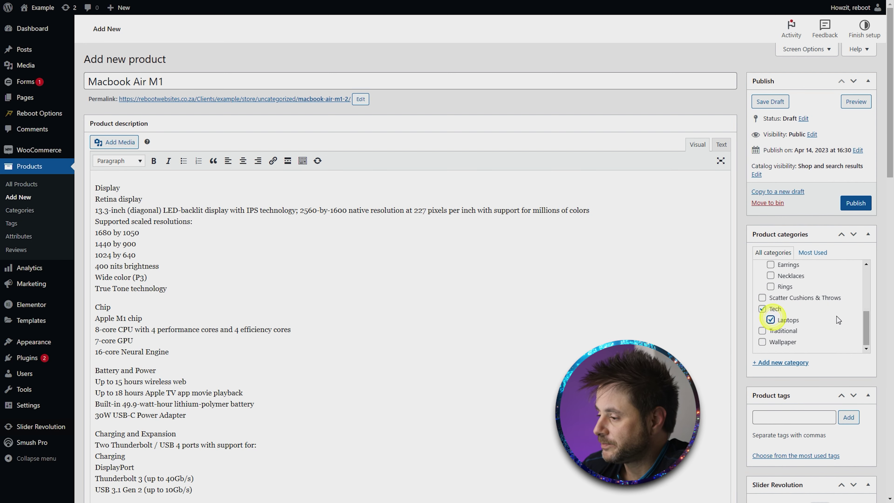
Set the front-view MacBook picture as the product image and add four further laptop pictures to the product gallery
scroll(880, 316, down, 5)
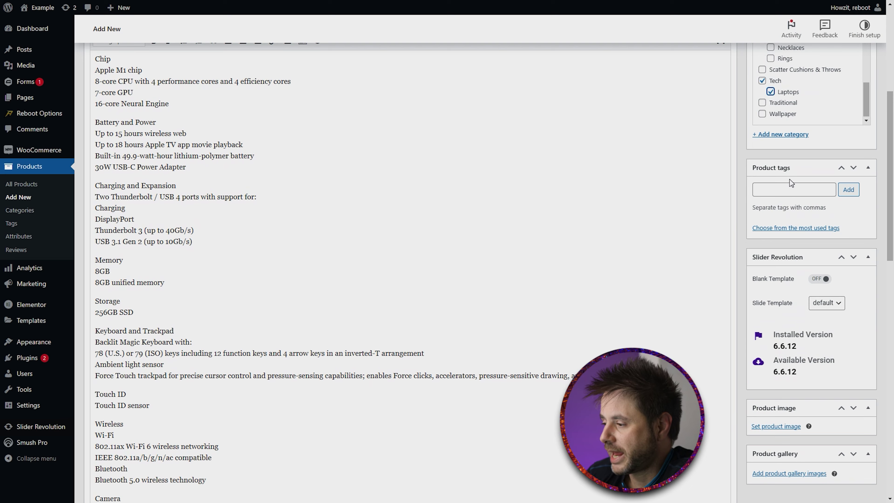
scroll(848, 291, down, 2)
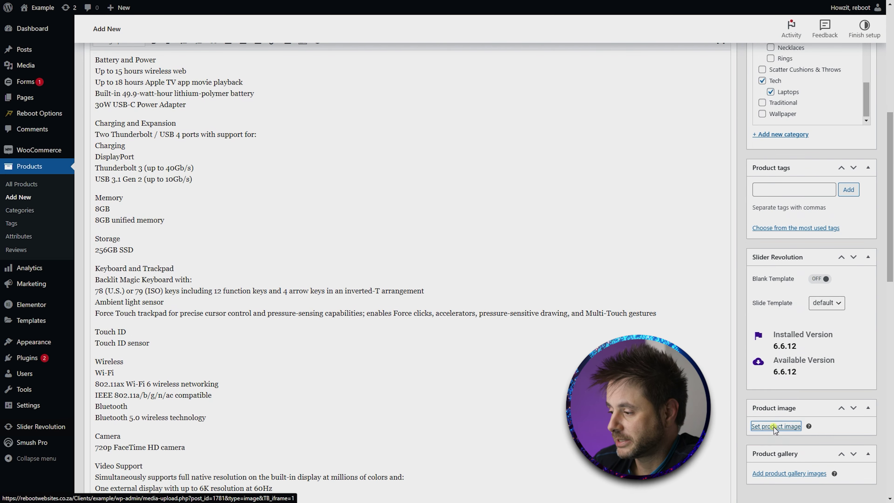
click(774, 426)
click(831, 477)
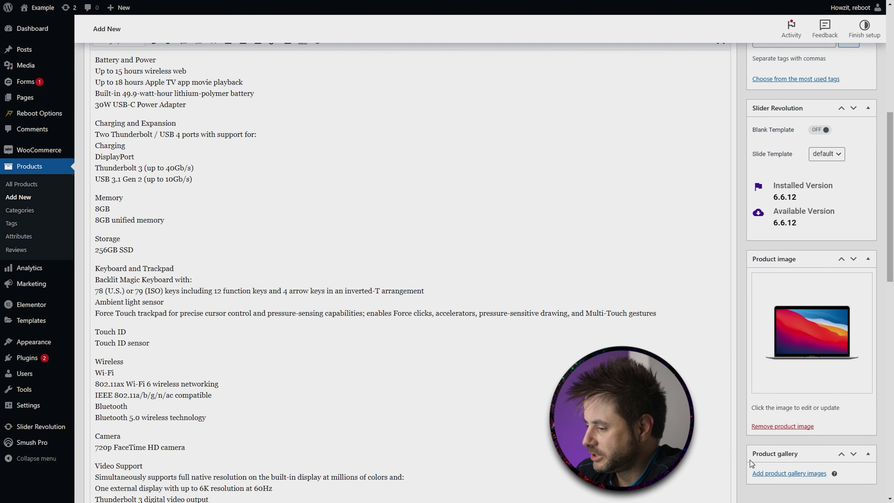
click(774, 473)
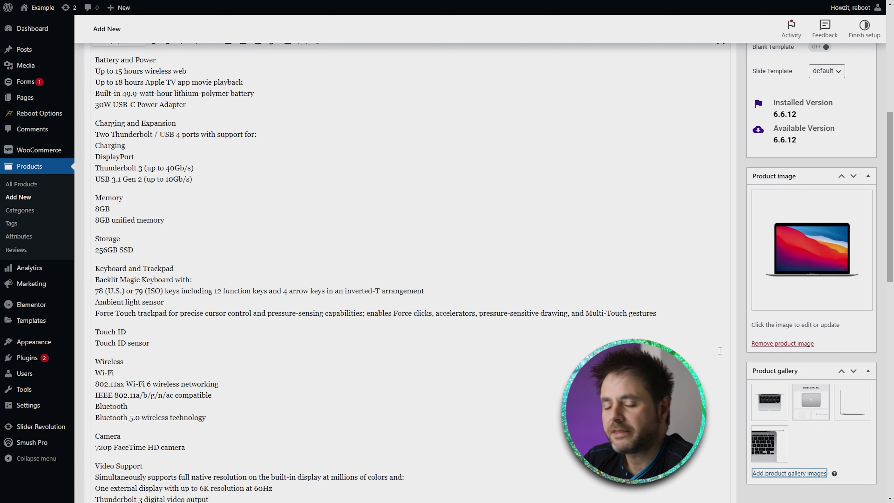
Publish the Macbook Air M1 product
scroll(422, 247, up, 8)
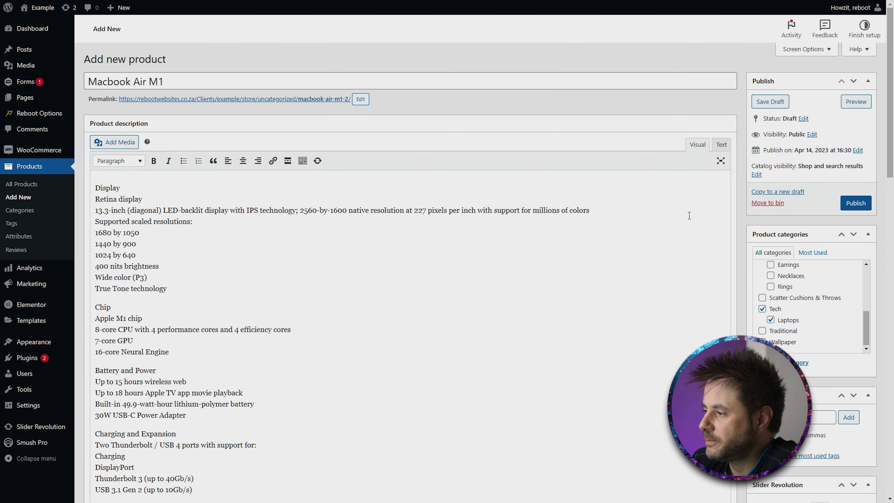
click(856, 204)
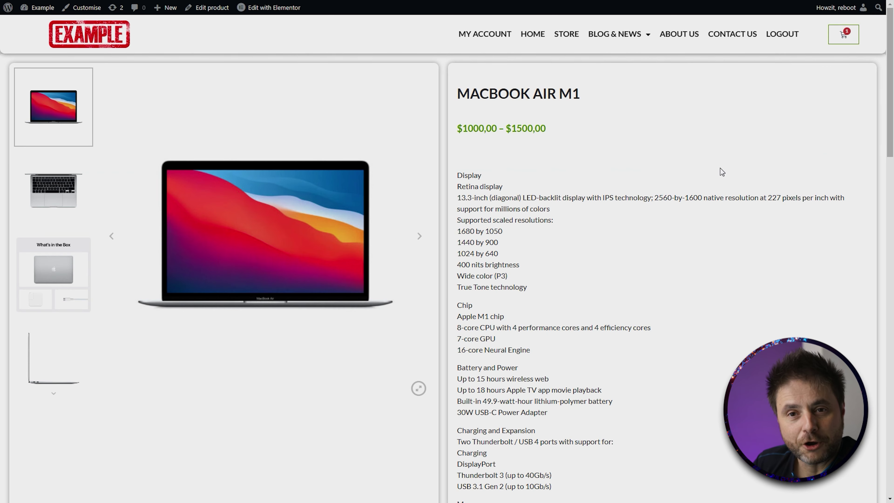
On the product's store page, select Silver as color, 16 as RAM and 256Gb as drive size to check the price
scroll(705, 227, down, 15)
click(616, 207)
click(601, 239)
click(599, 239)
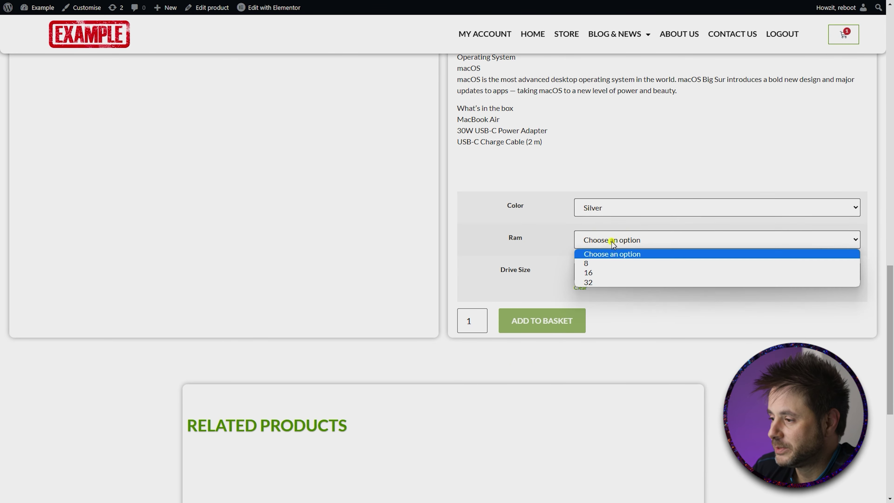
click(595, 269)
click(598, 267)
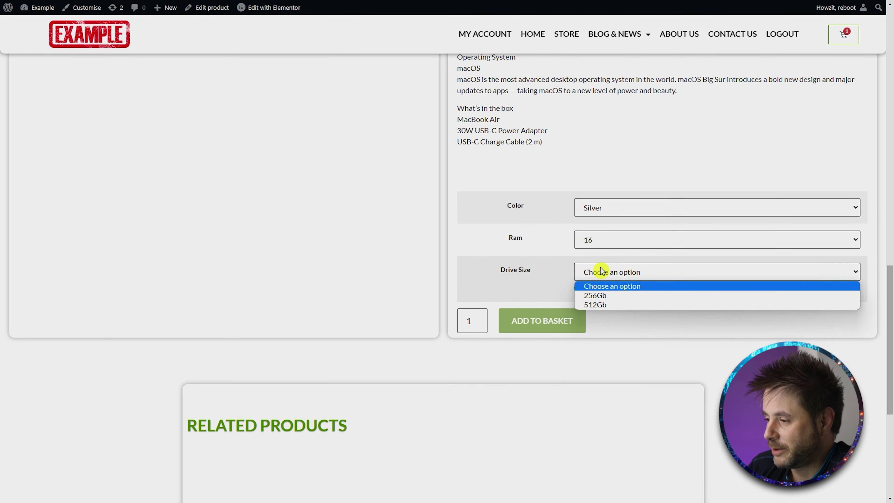
click(598, 297)
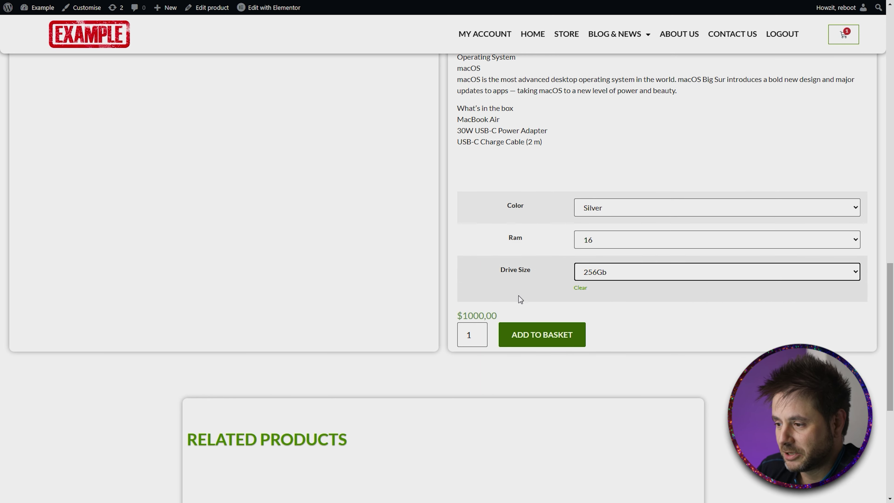
Change the store page selection to Gold, 8 RAM and 512Gb to compare the variation price
click(609, 239)
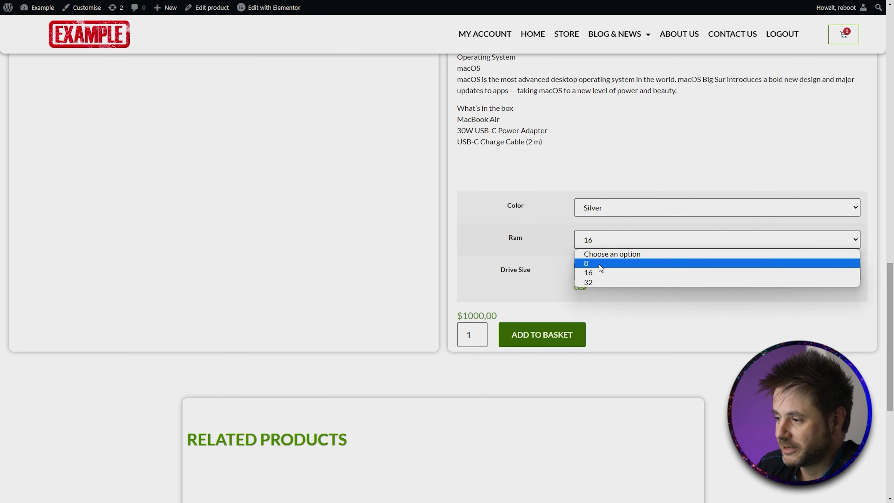
click(598, 266)
click(614, 210)
click(598, 231)
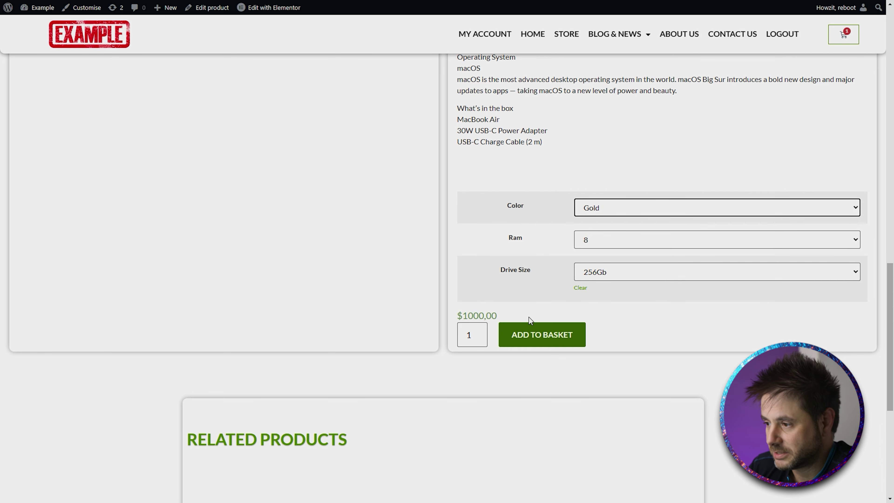
click(612, 272)
click(596, 304)
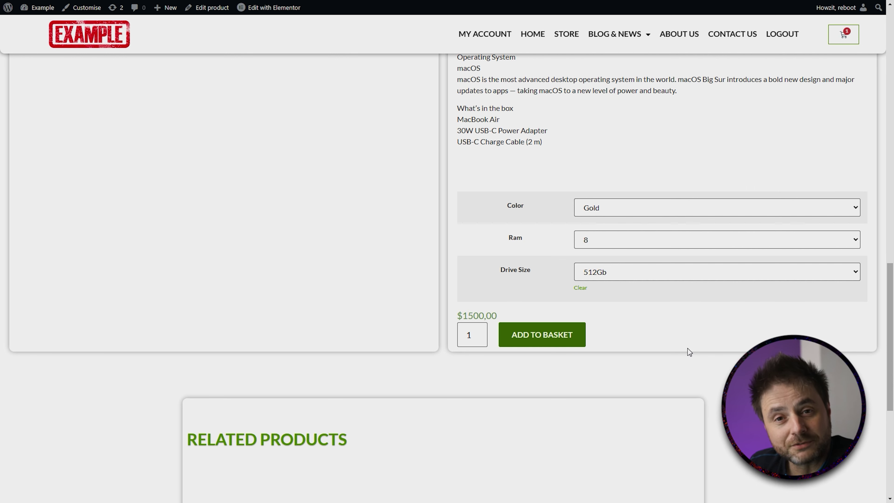
scroll(688, 380, up, 2)
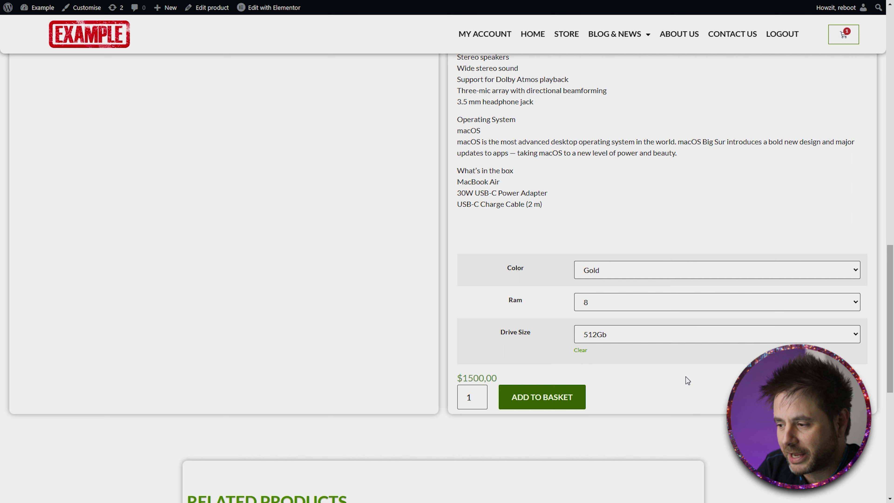
click(669, 302)
click(619, 375)
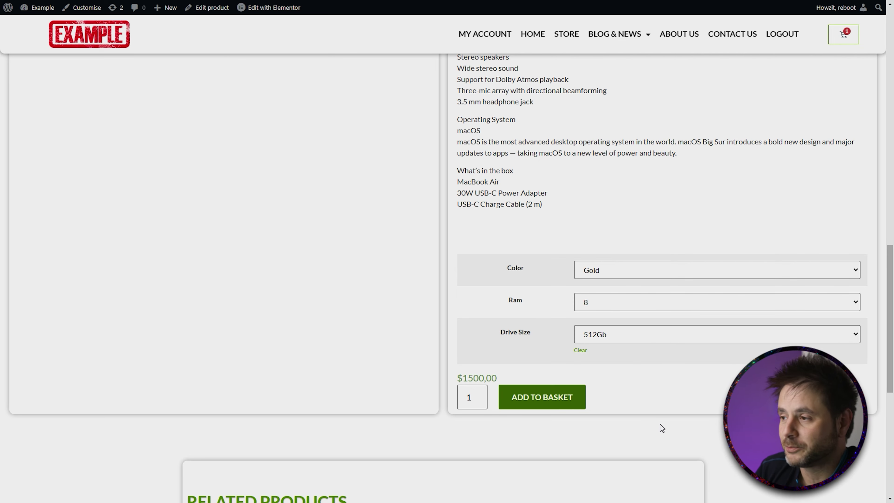
Return to editing the product and remove its existing 512Gb and 256Gb variations
key(ctrl+Tab)
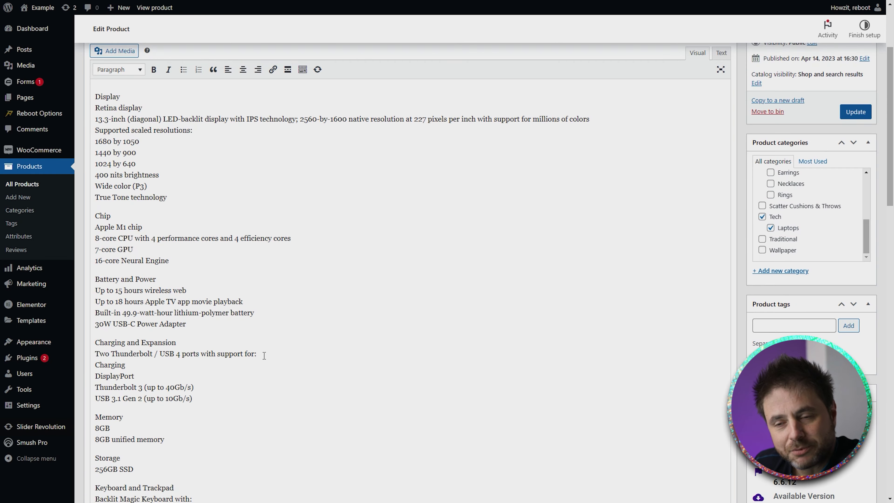
scroll(404, 350, down, 10)
scroll(404, 346, down, 8)
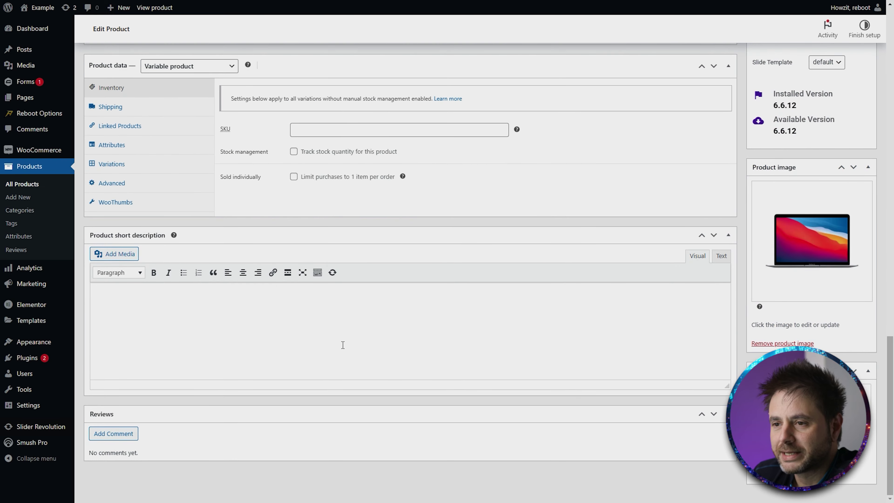
scroll(343, 344, up, 4)
click(128, 289)
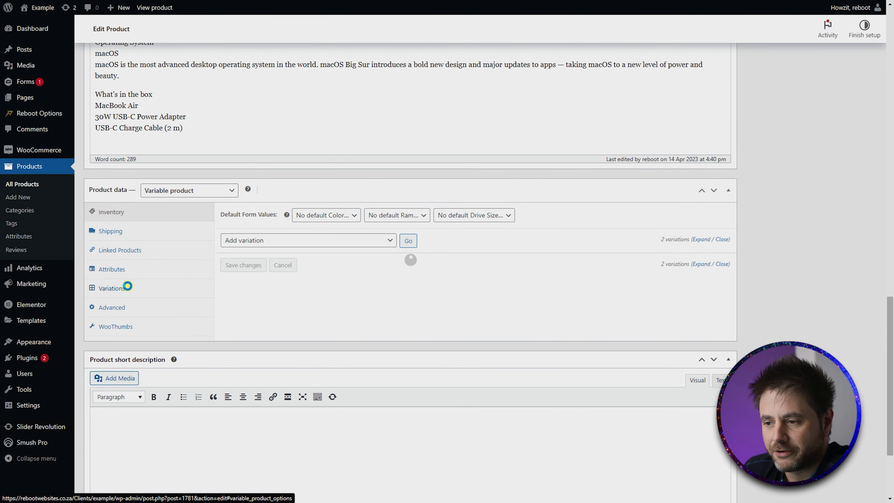
click(464, 294)
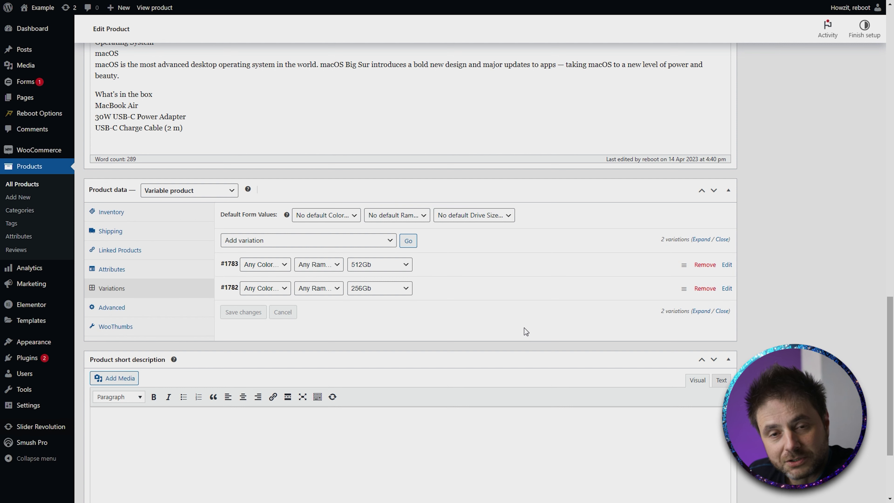
click(705, 288)
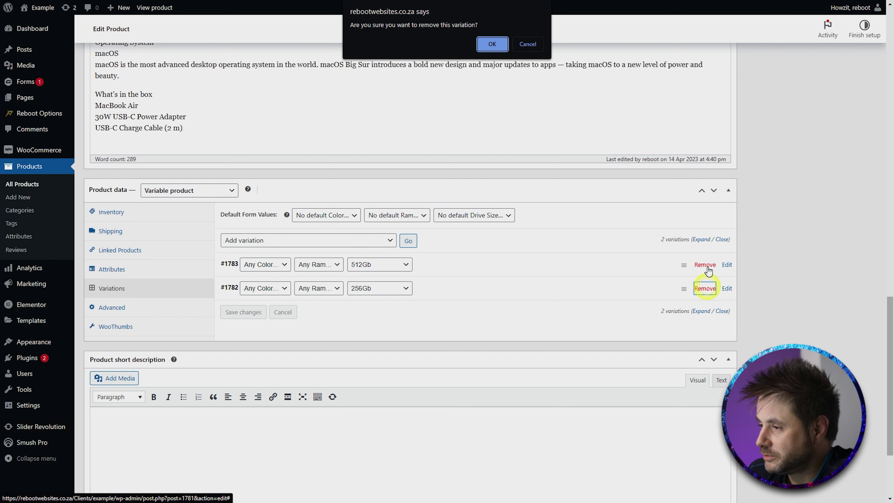
key(Return)
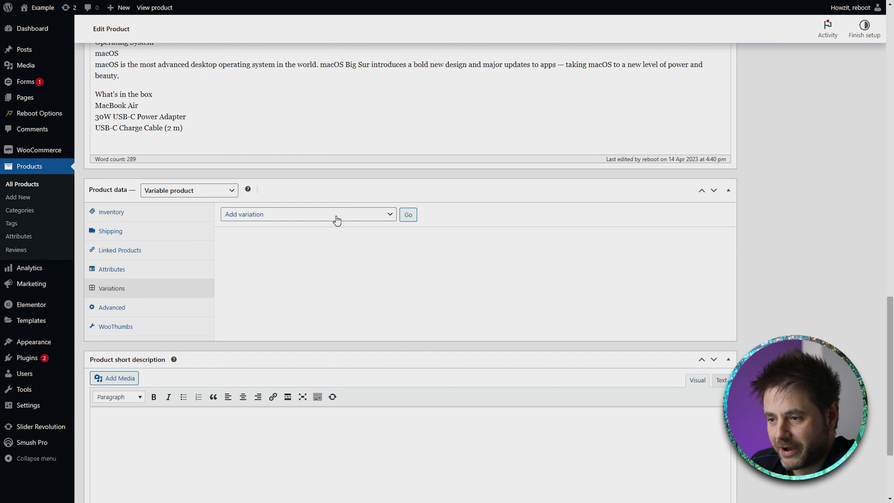
Create variations from all attributes so every color, RAM and drive size combination has its own variation
click(375, 215)
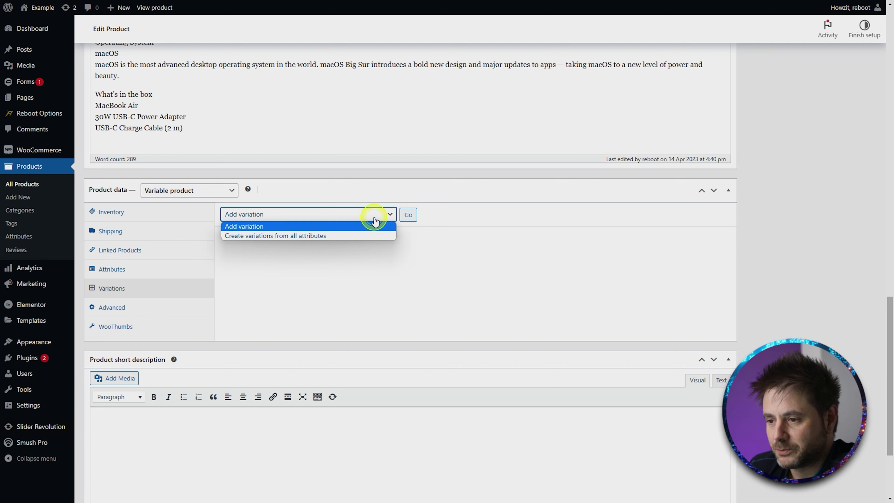
click(281, 235)
click(407, 219)
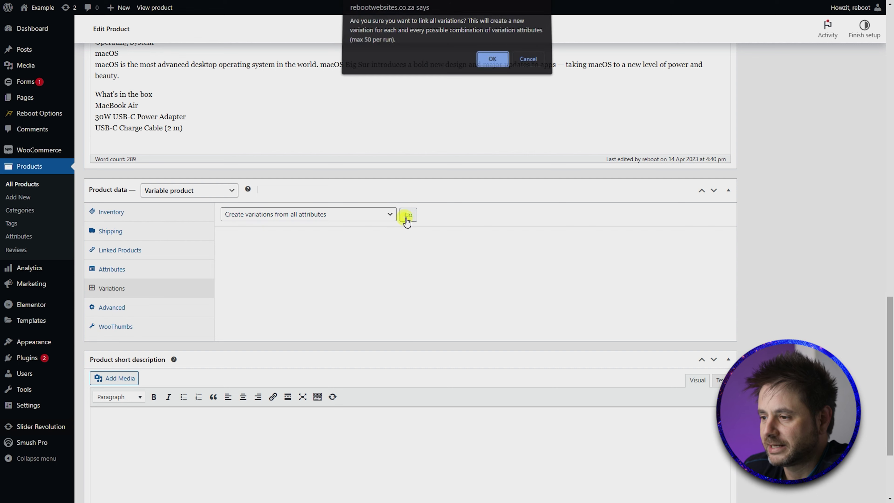
click(483, 64)
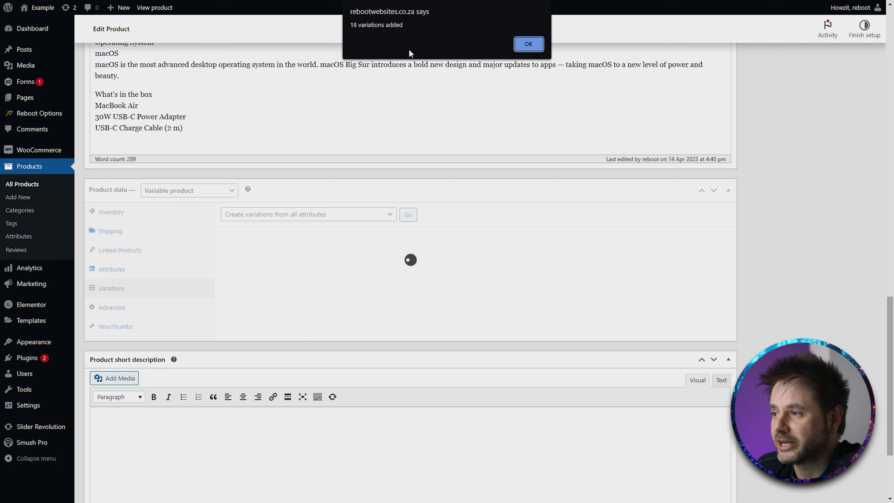
click(528, 44)
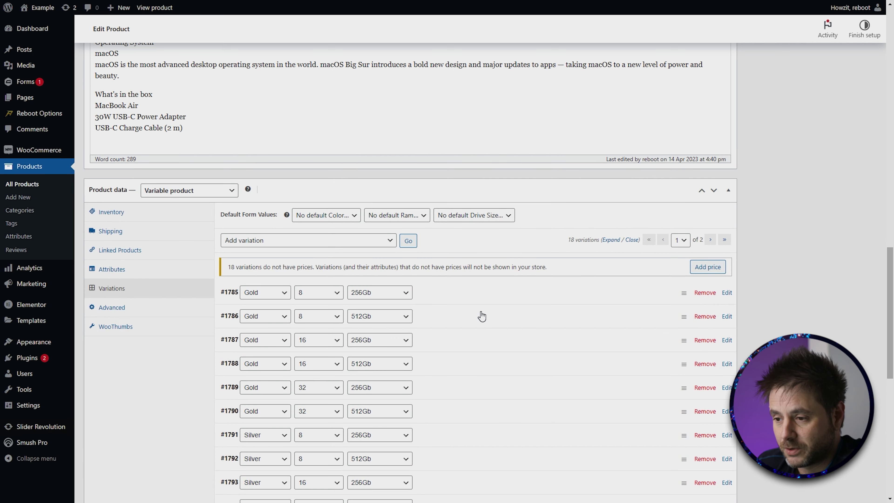
Enter regular prices for the Gold variations with 8 RAM, covering the 256Gb and 512Gb drive sizes
scroll(482, 316, down, 3)
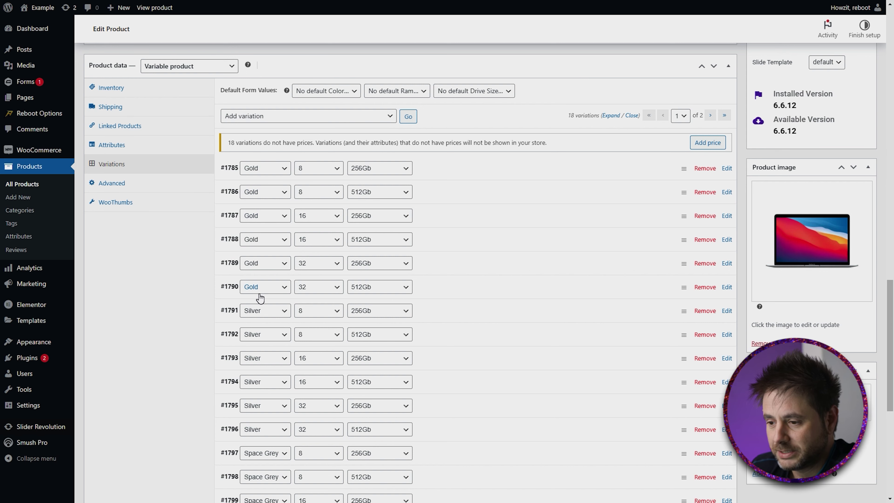
scroll(260, 298, down, 3)
scroll(430, 399, down, 3)
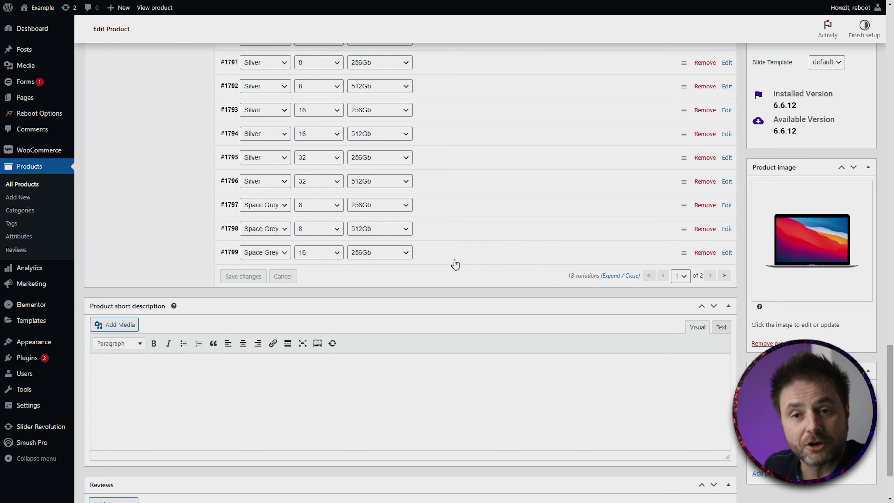
scroll(460, 267, up, 6)
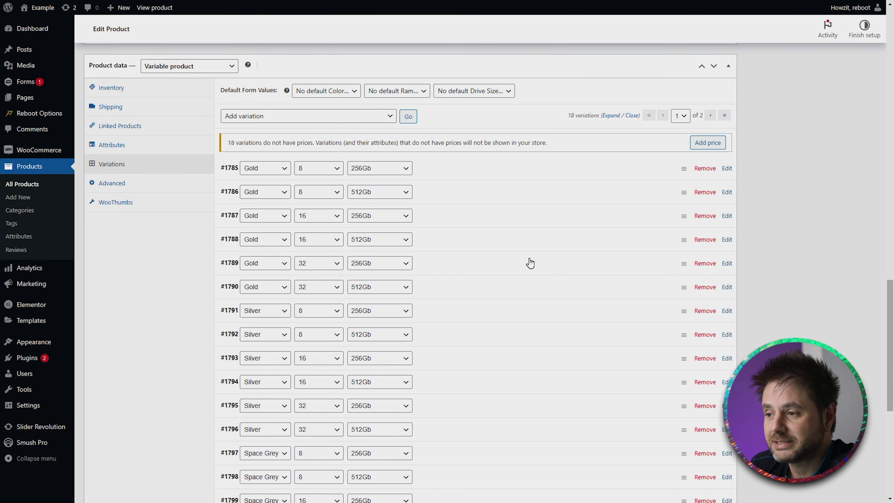
click(317, 177)
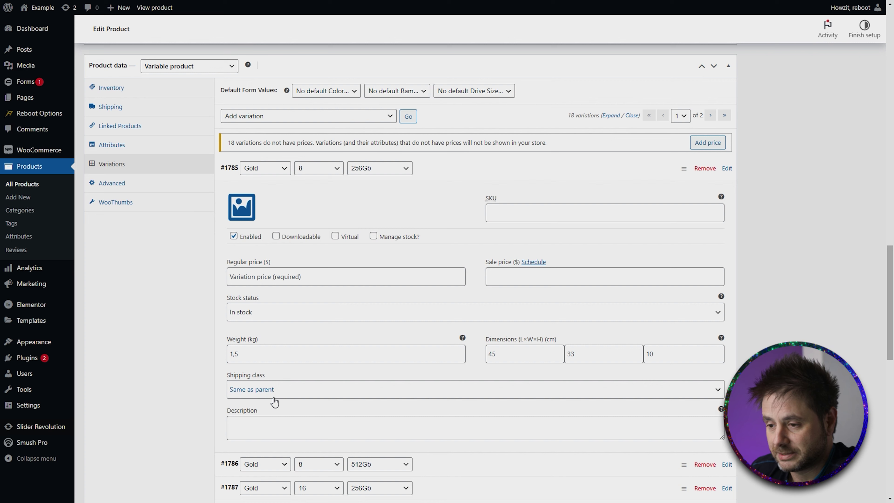
click(289, 273)
text(500)
scroll(437, 225, down, 6)
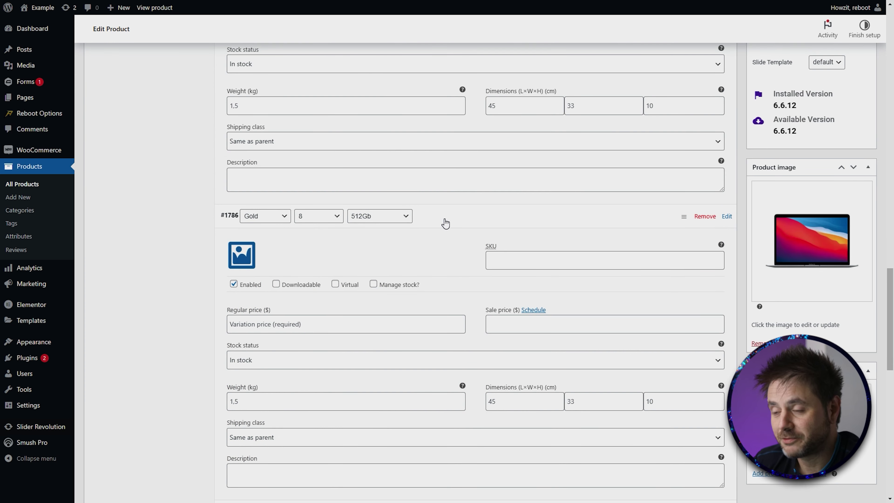
click(342, 324)
click(451, 219)
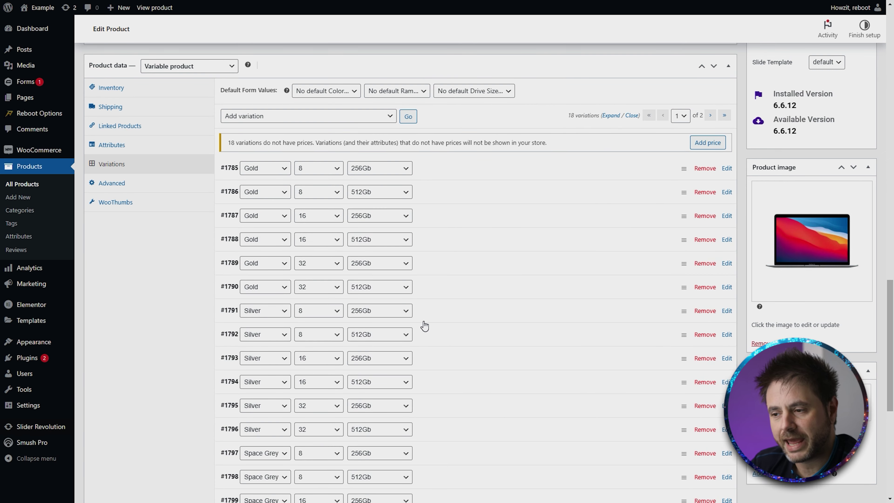
Set the Gold, 16 RAM, 256Gb variation's regular price to 1200 and enter a regular price for its 512Gb counterpart
click(438, 219)
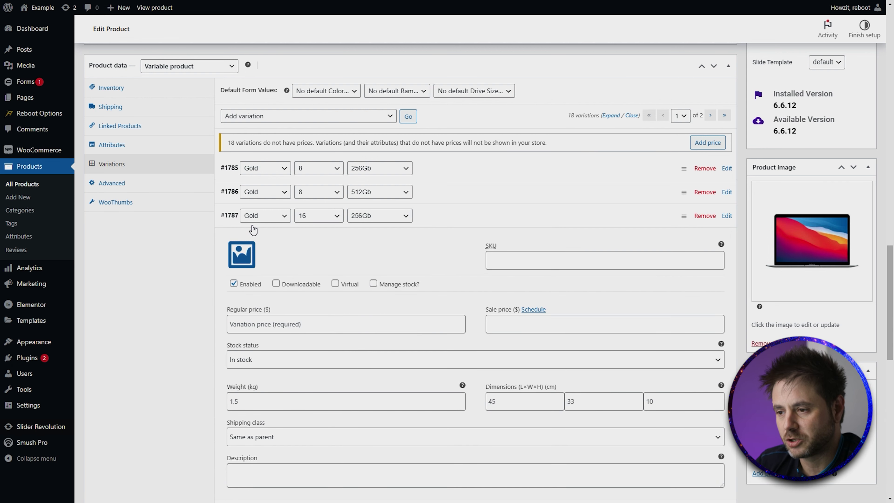
click(243, 323)
text(1200)
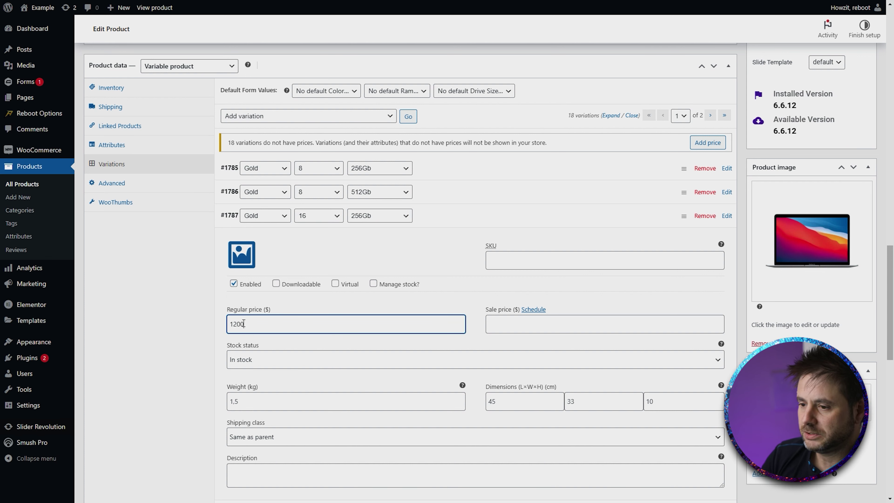
click(436, 218)
click(436, 240)
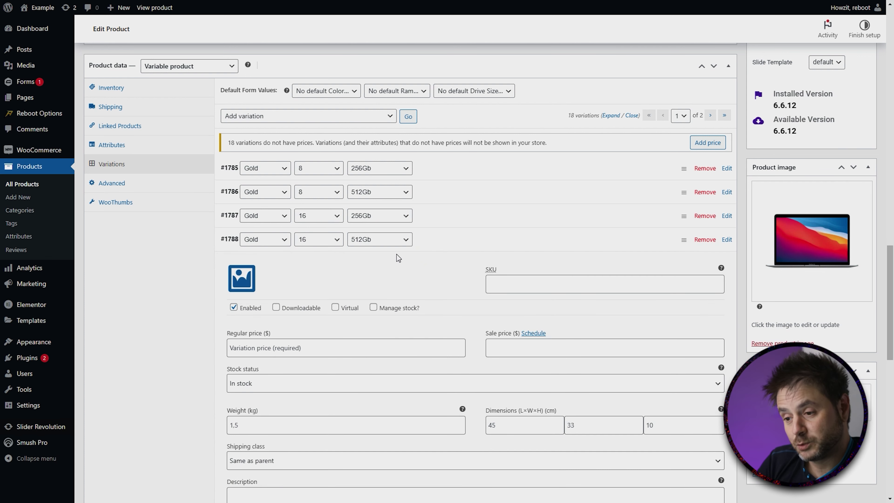
click(258, 348)
text(17)
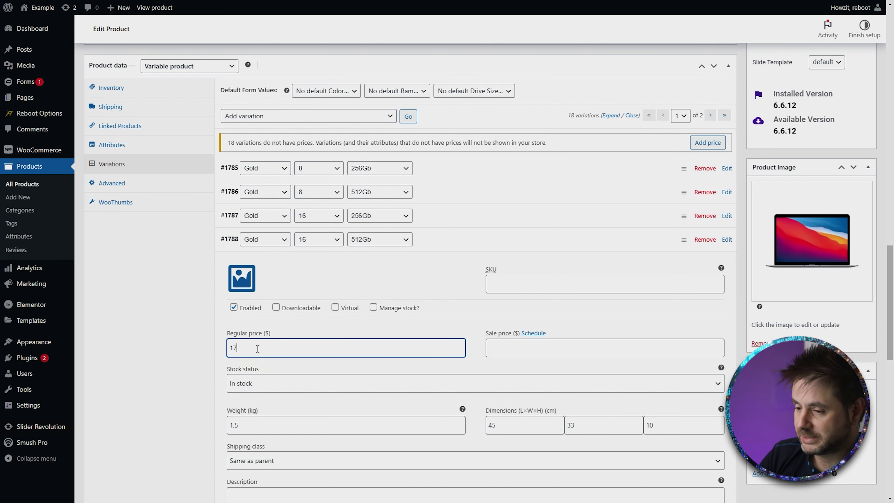
click(435, 247)
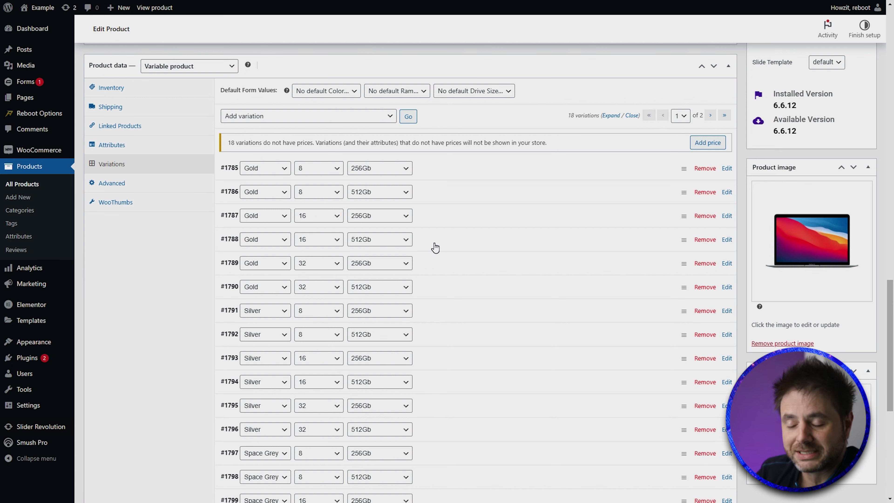
Enter regular prices for the remaining variations on both pages and return to the first page of variations
click(450, 285)
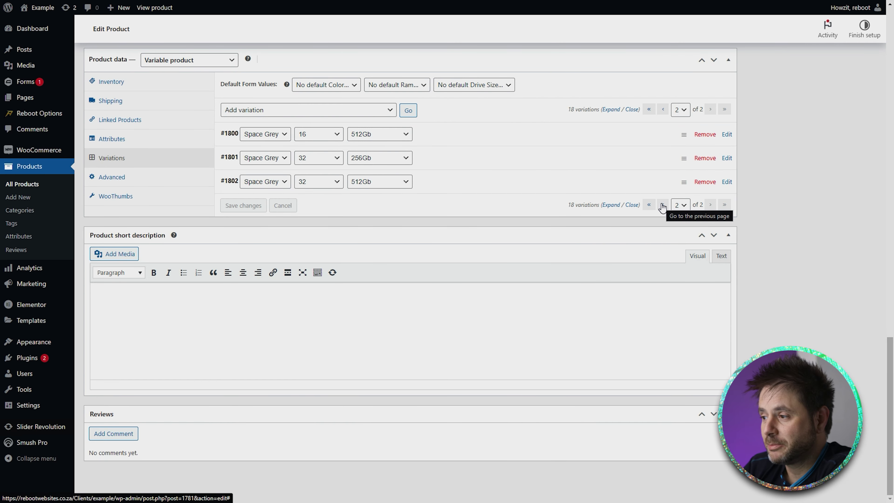
click(662, 205)
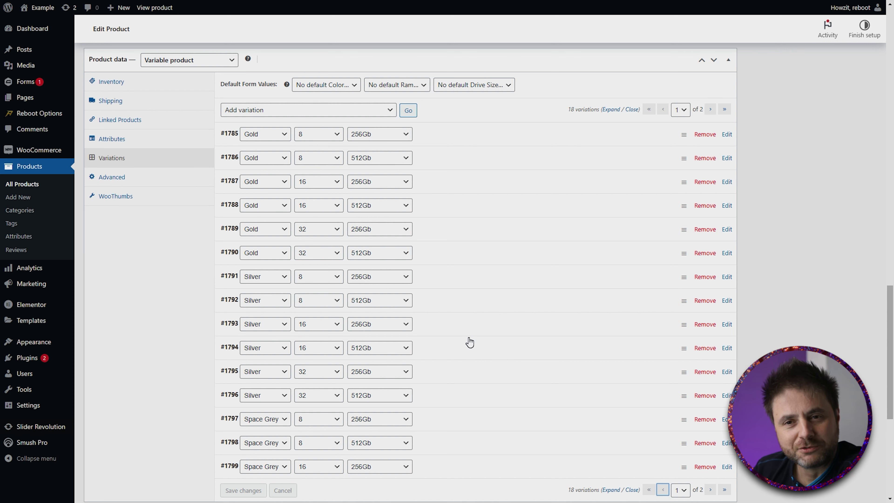
Set s-zoom-5.jpg, the gold Macbook front view, as the image of the Gold, 8 RAM, 256Gb variation
click(427, 138)
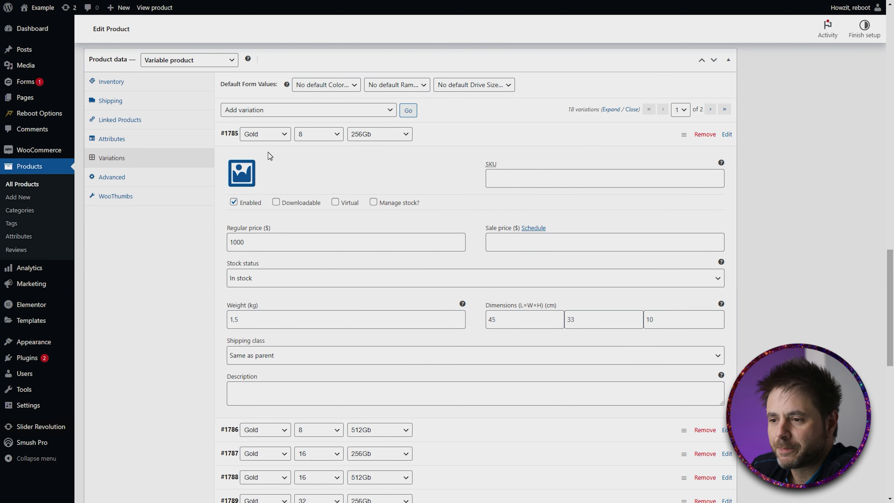
click(238, 173)
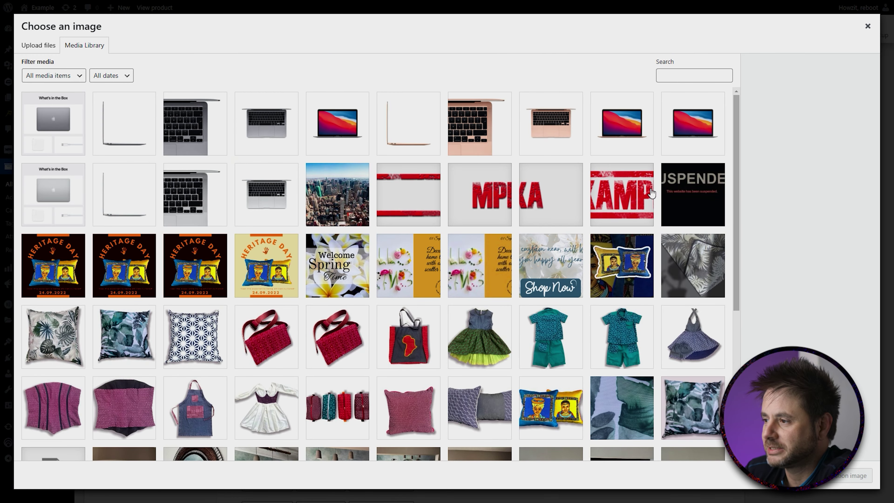
click(627, 131)
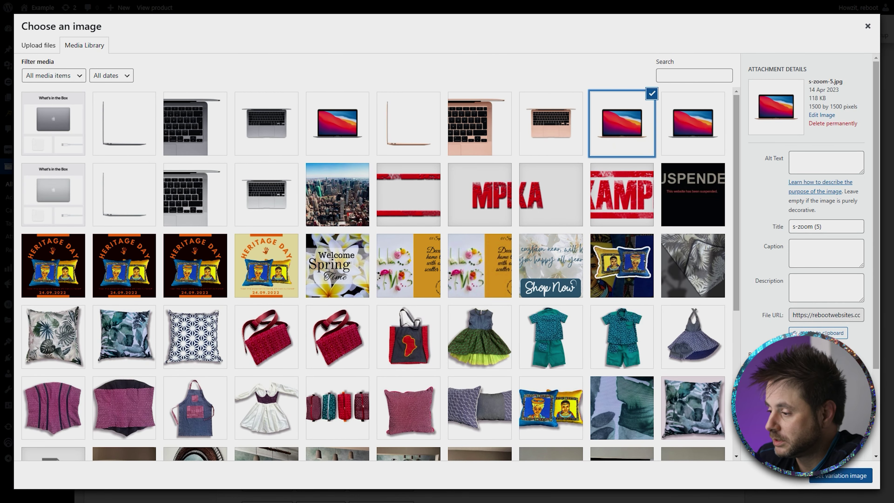
click(851, 475)
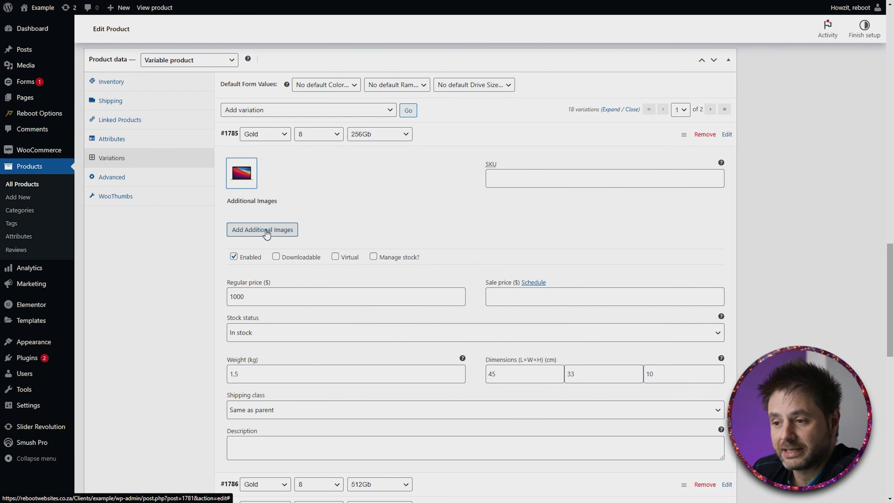
Add the three other gold Macbook photos as additional images of the Gold, 8 RAM, 256Gb variation
click(259, 234)
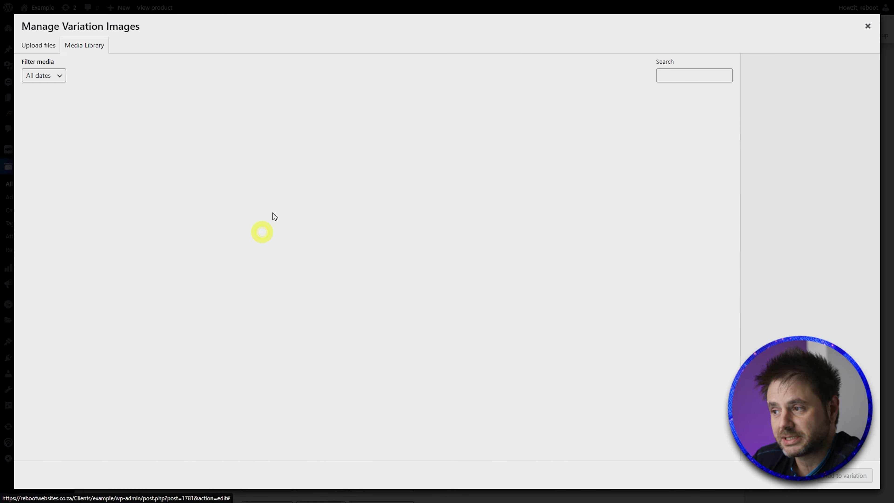
click(555, 138)
shift+click(409, 124)
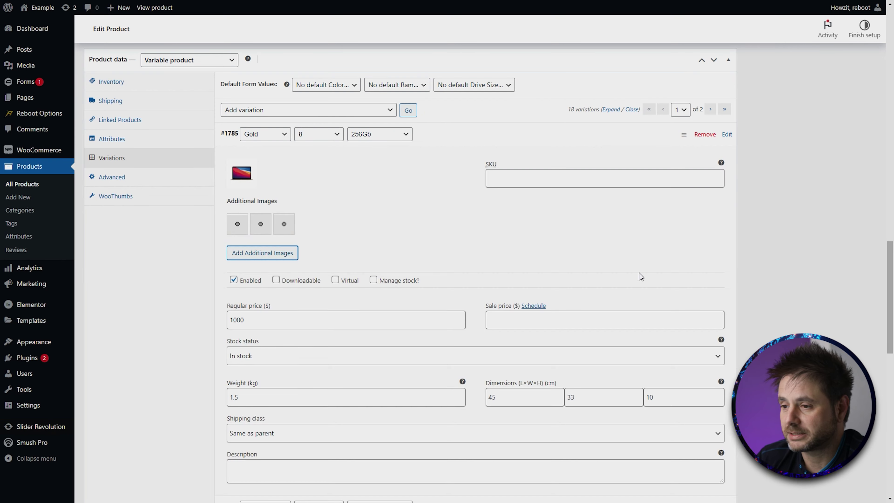
click(425, 134)
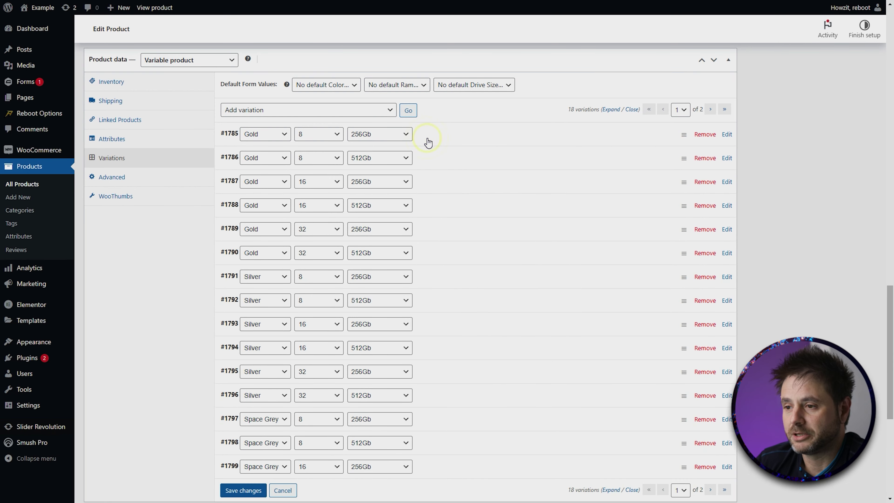
Assign color-matched images to the other variations, including Gold, 8 RAM, 512Gb and Silver, 8 RAM, 256Gb
click(431, 160)
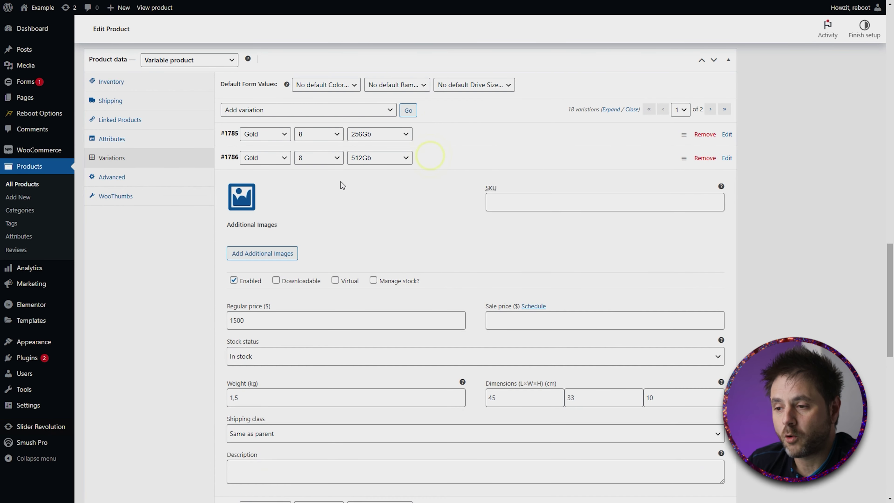
click(241, 194)
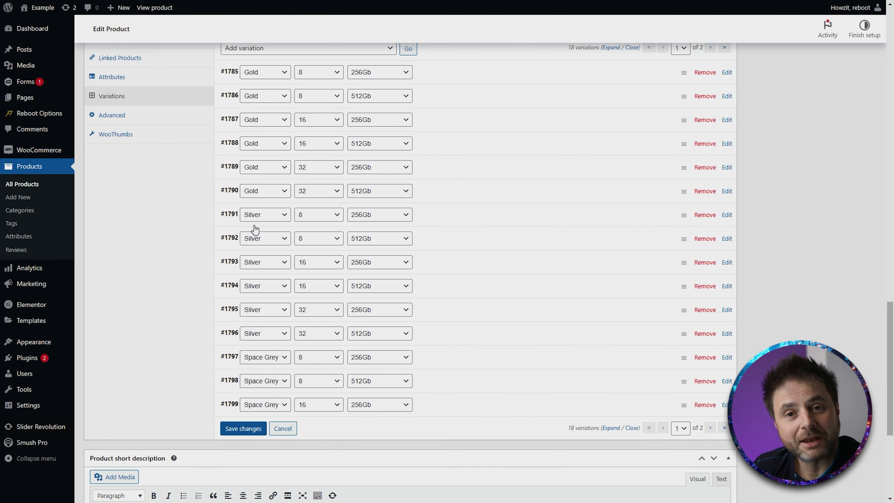
click(464, 213)
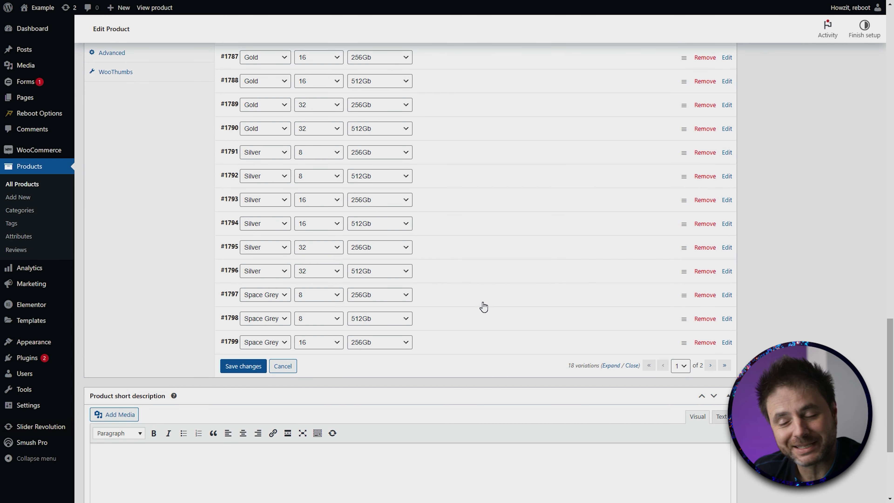
Save the variation changes and update the published Macbook Air M1 product
scroll(471, 291, down, 2)
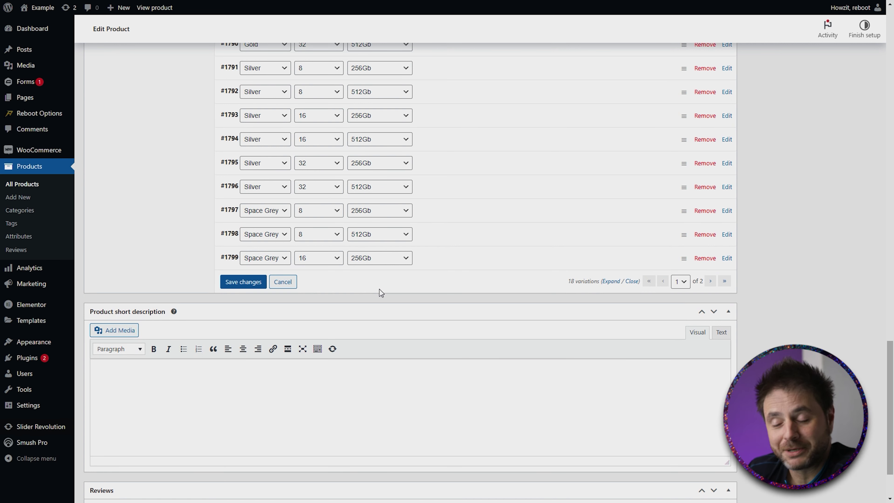
click(227, 283)
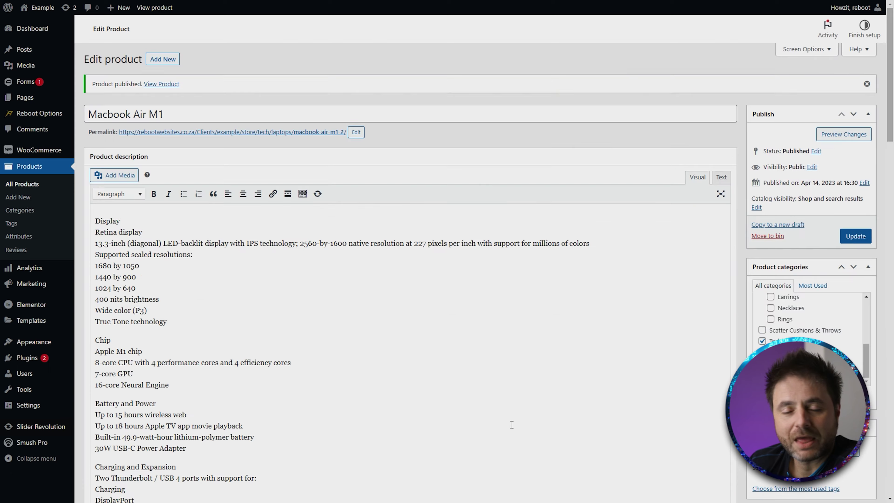
click(855, 236)
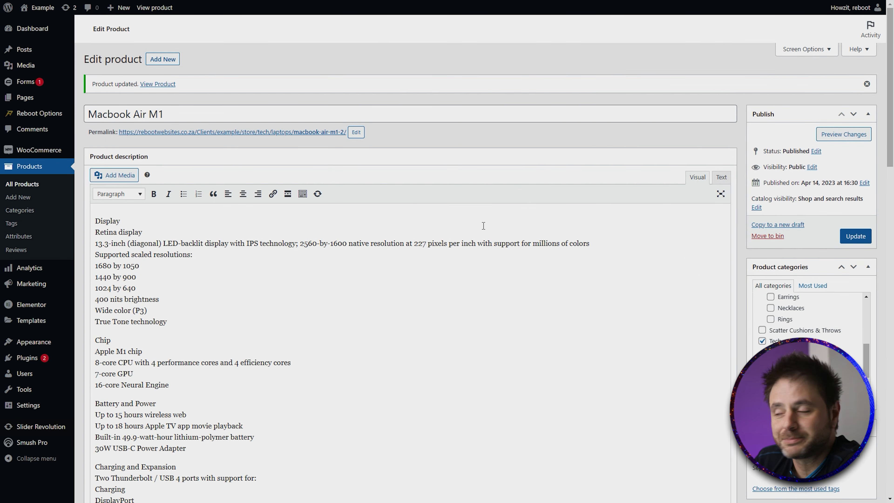
Preview the product in the store and check the price for Gold, 8 RAM and 256Gb
click(868, 136)
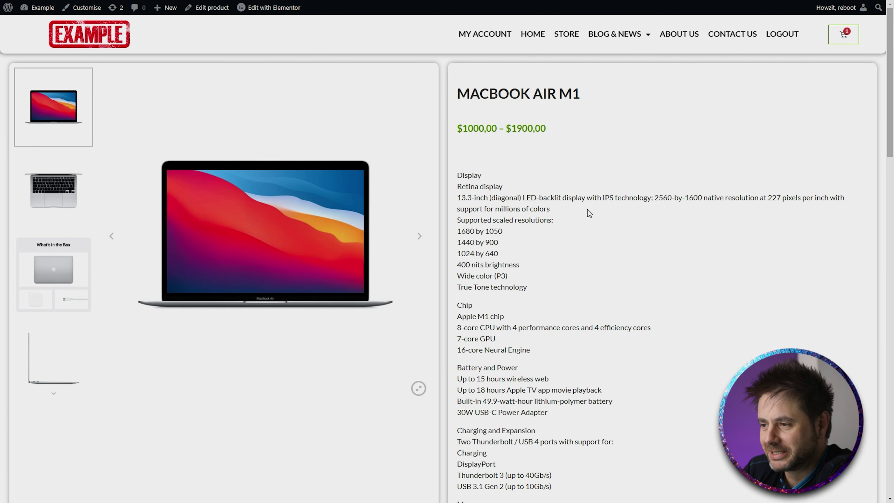
scroll(563, 184, down, 15)
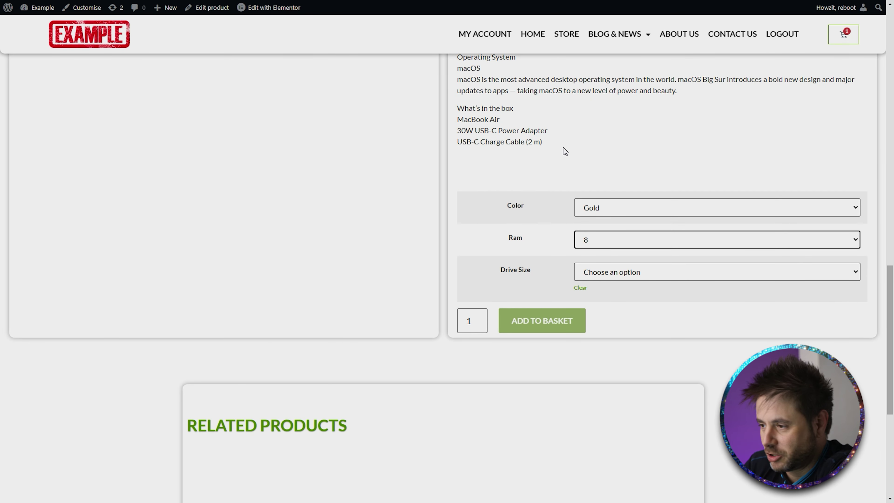
click(587, 272)
click(592, 295)
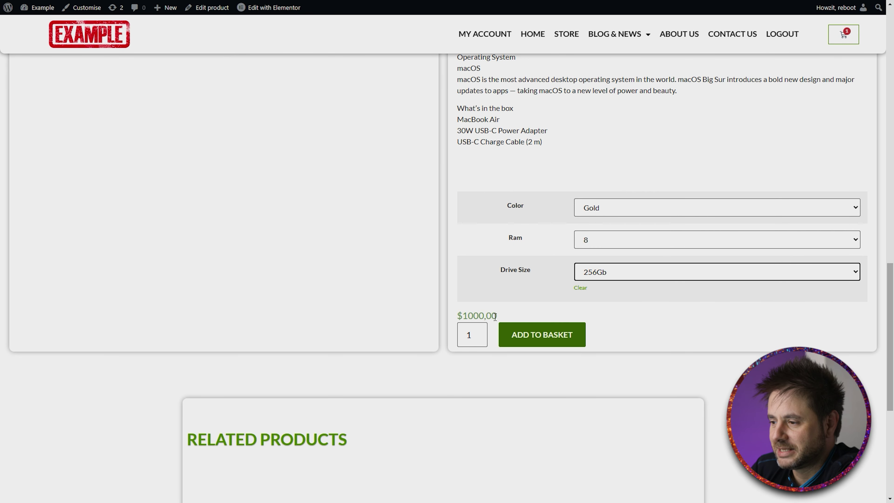
Check the Gold prices for 16 and 32 RAM with 256Gb, and for 32 RAM with 512Gb
click(633, 243)
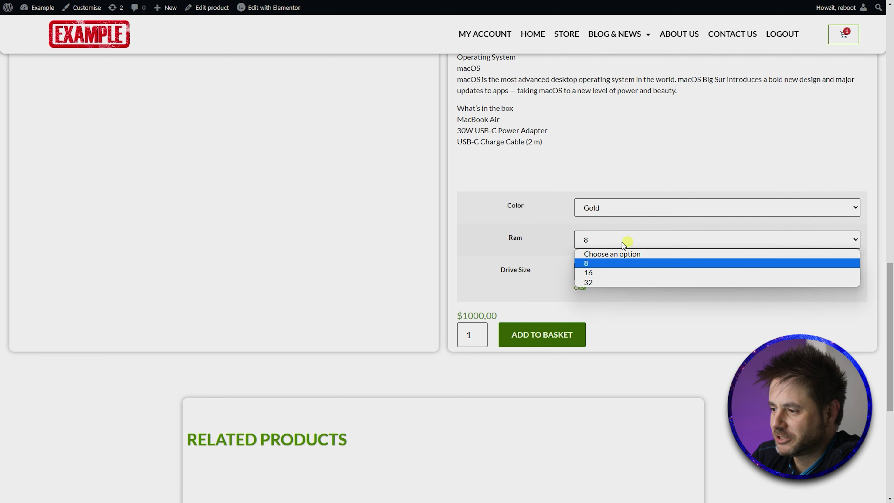
click(591, 273)
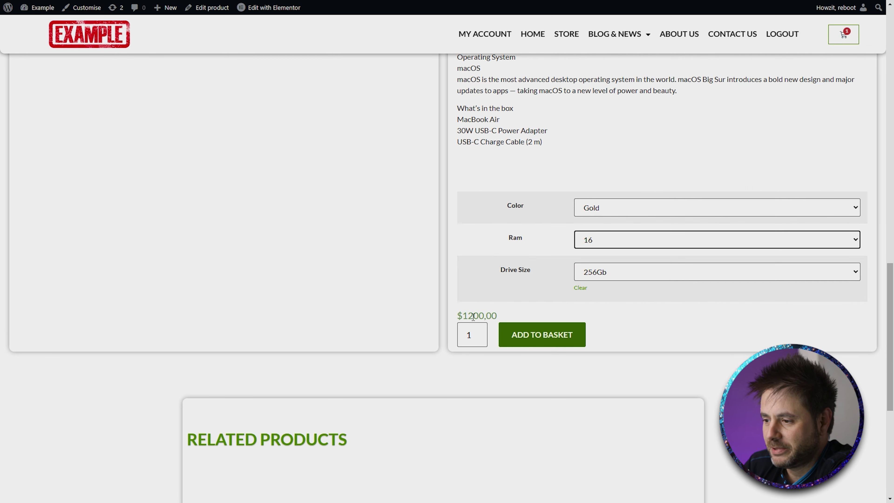
click(597, 240)
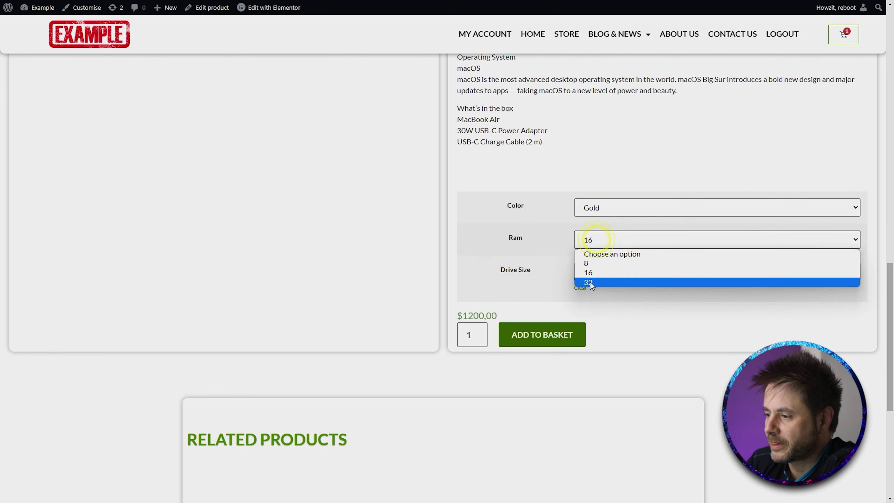
click(590, 282)
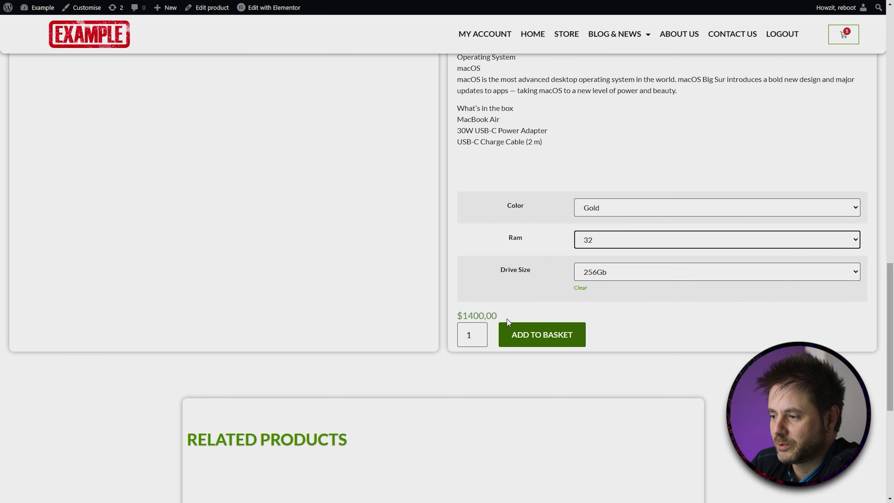
click(597, 272)
click(589, 303)
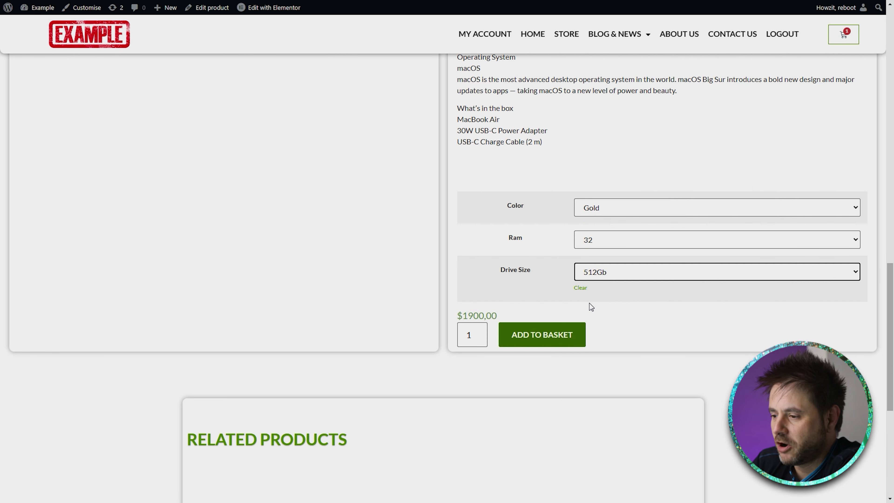
Compare the Gold 512Gb prices for 16 RAM and 8 RAM
click(590, 243)
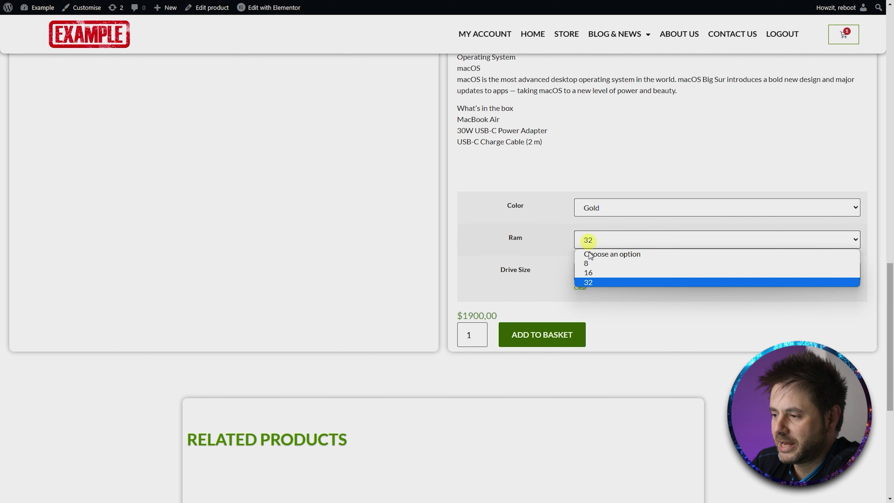
click(589, 273)
click(598, 241)
click(586, 263)
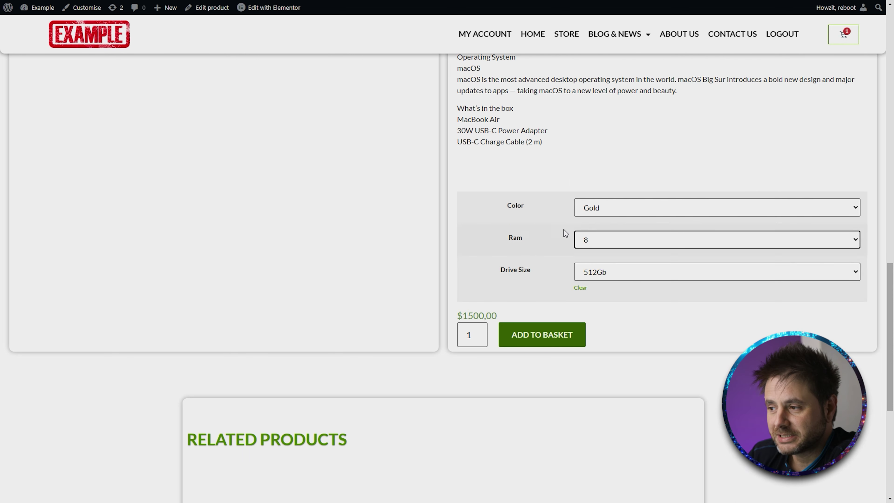
Browse every image in the product gallery for the selected Gold variation
scroll(547, 325, up, 15)
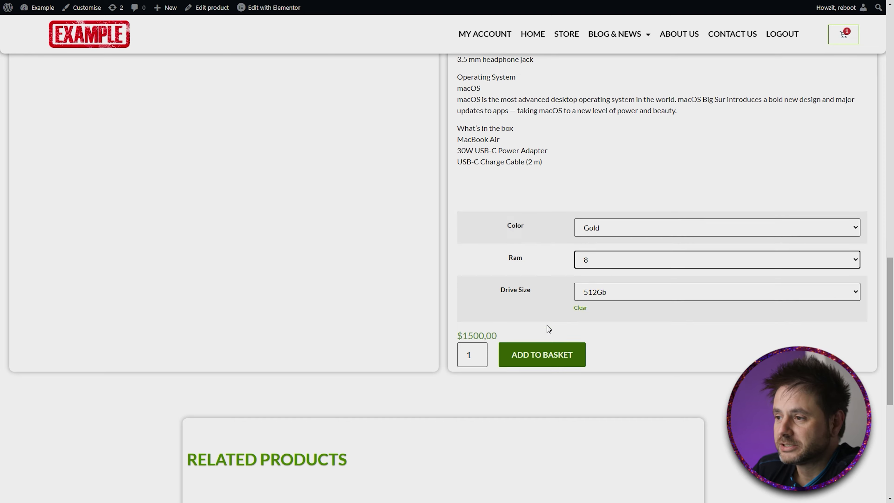
scroll(550, 333, up, 3)
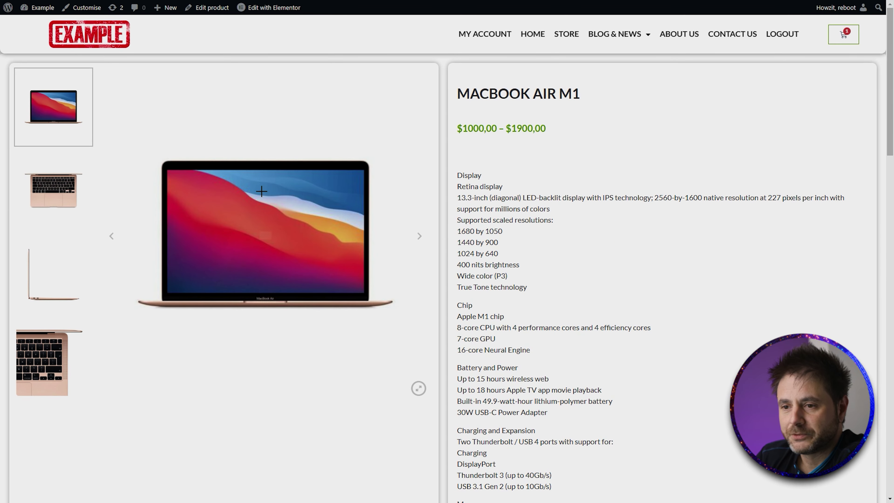
click(53, 201)
click(52, 122)
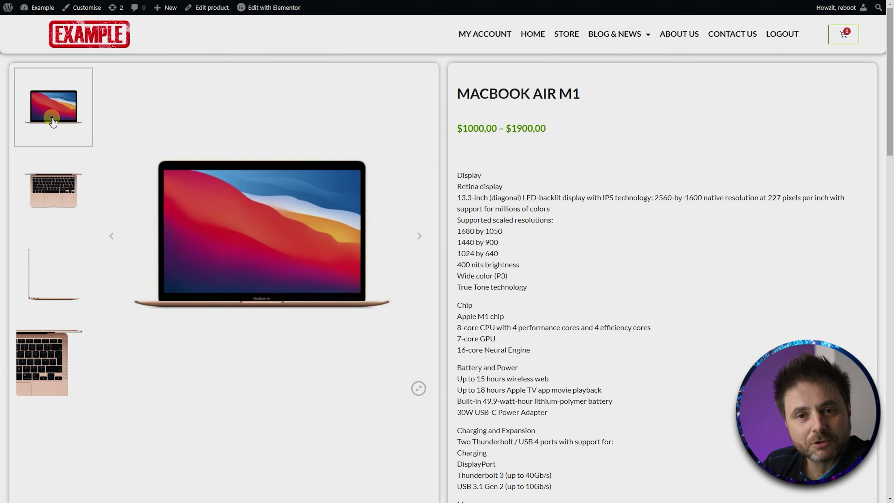
click(44, 194)
click(39, 273)
click(36, 356)
click(53, 106)
Select Silver, 16 RAM and 256Gb in the product options and review that variation's price and gallery
scroll(541, 349, down, 2)
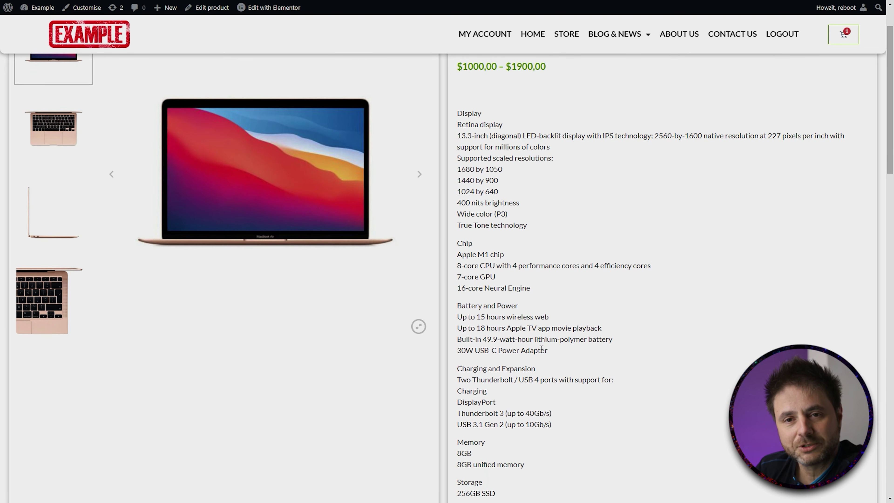
scroll(549, 335, down, 20)
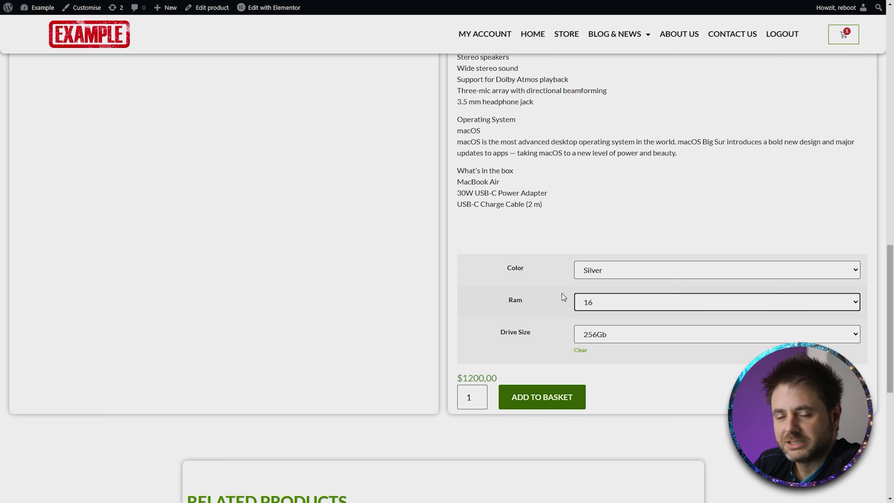
scroll(538, 314, up, 20)
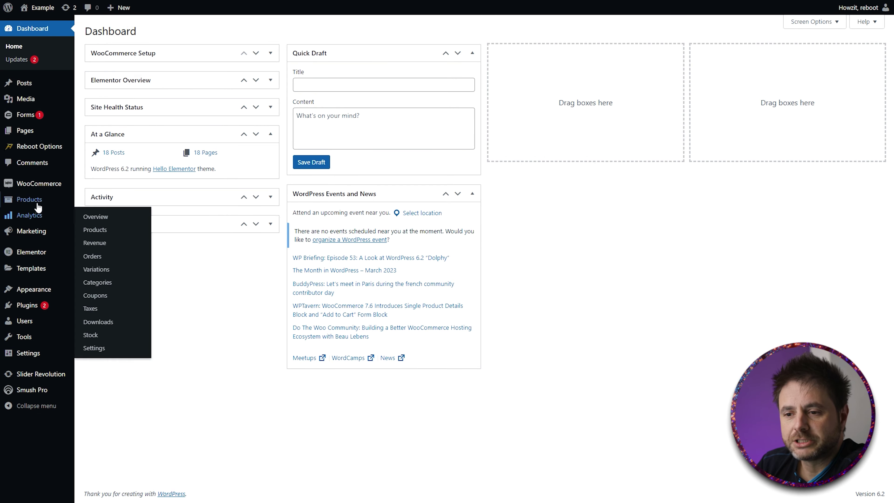
Start a new product in the WordPress admin and name it "Example Product"
mouse_move(32, 199)
click(93, 218)
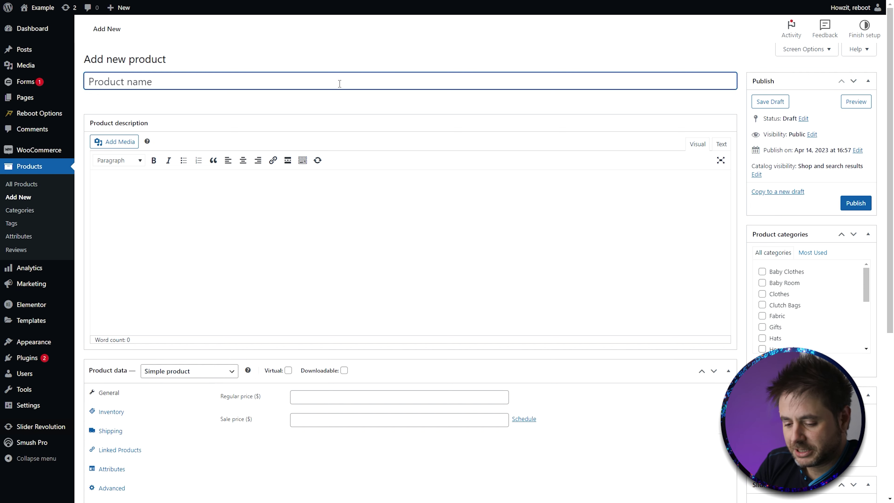
text(Example Product)
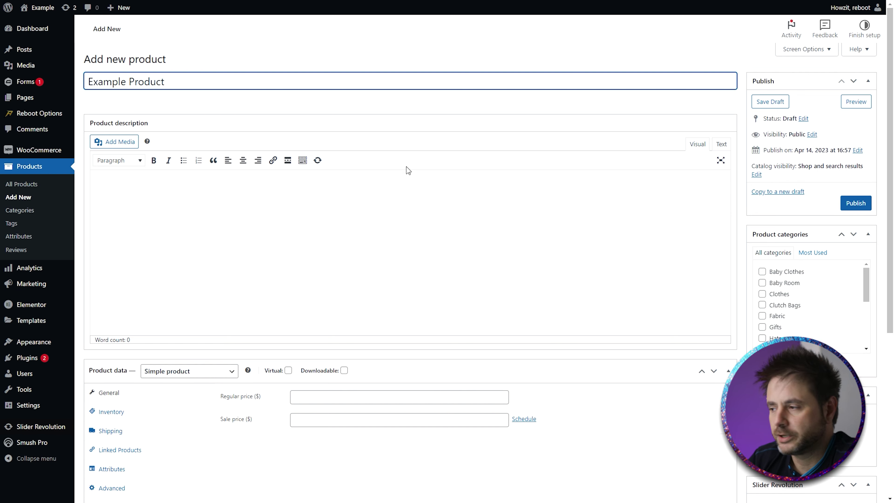
Fill Example Product's description with the Macbook specifications, from the Retina display through the 30W USB-C Power Adapter
click(395, 226)
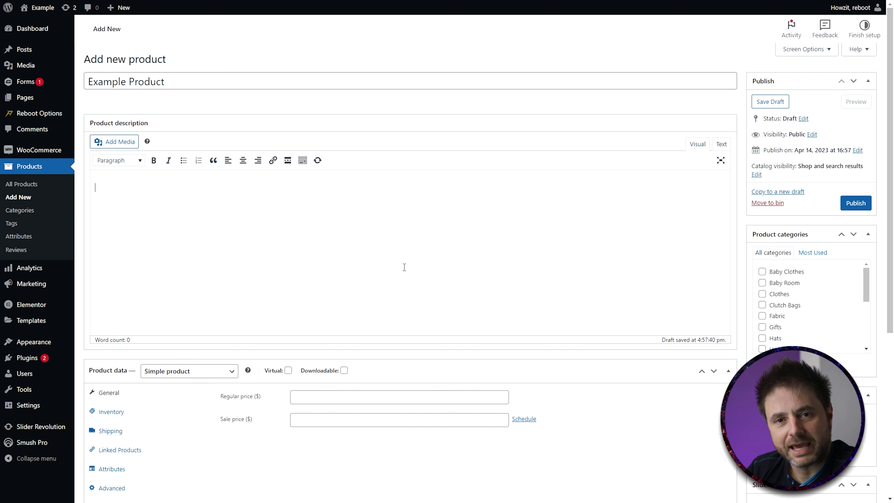
text(Display Retina display 13.3-inch (diagonal) LED-backlit display with IPS technology; 2560-by-1600 native resolution at 227 pixels per inch with support for millions of colors Supported scaled resolutions 1680 by 1050 1440 by 900 1024 by 640 400 nits brightness Wide color (P3) True Tone technology Chip Apple M1 chip 8-core CPU with 4 performance cores and 4 efficiency cores 7-core GPU 16-core Neural Engine Battery and Power Up to 15 hours wireless web Up to 18 hours Apple TV app movie playback Built-in 49.9-watt-hour lithium-polymer battery 30W USB-C Power Adapter)
scroll(392, 343, down, 8)
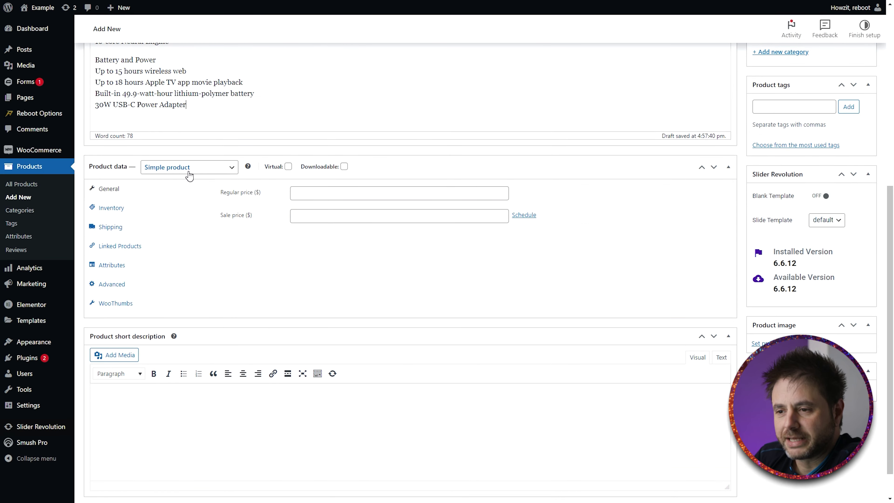
Make Example Product a Grouped product and link both existing Macbook Air M1 products as its grouped products
click(189, 168)
click(176, 197)
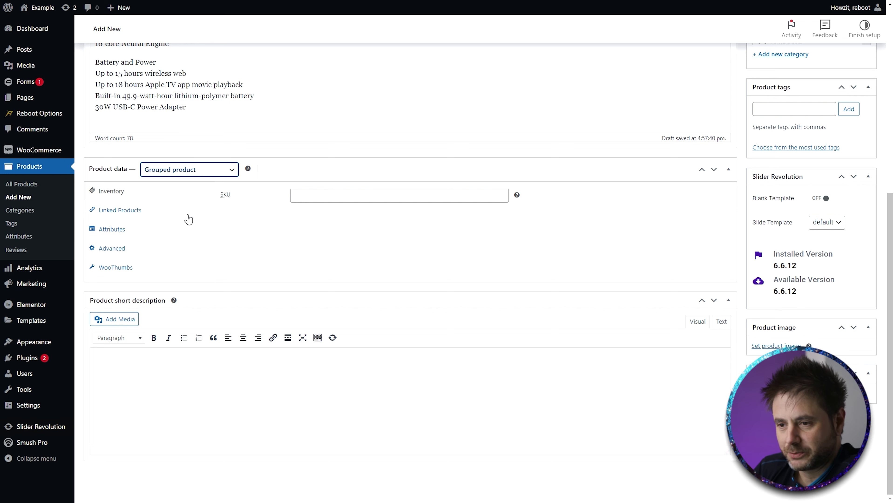
click(147, 211)
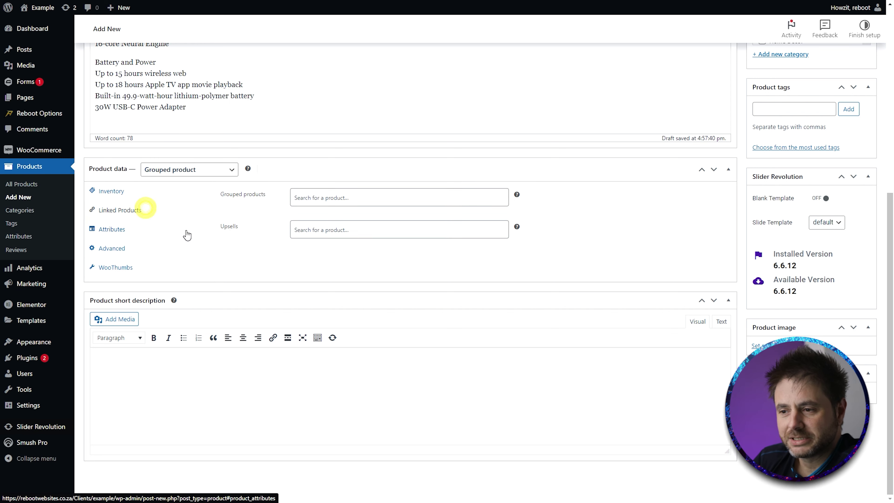
click(334, 198)
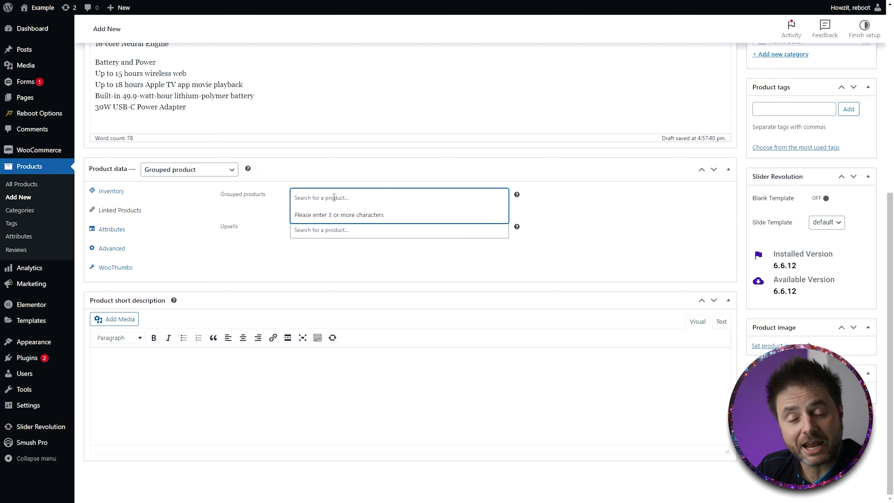
text(mac)
click(326, 213)
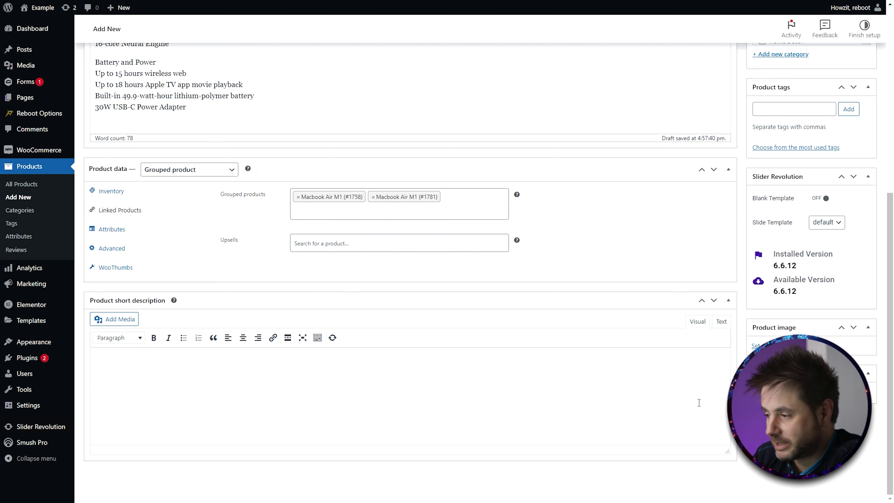
Assign Example Product to the Laptops category and publish it
scroll(699, 403, up, 5)
scroll(848, 208, down, 3)
scroll(851, 210, up, 3)
click(856, 204)
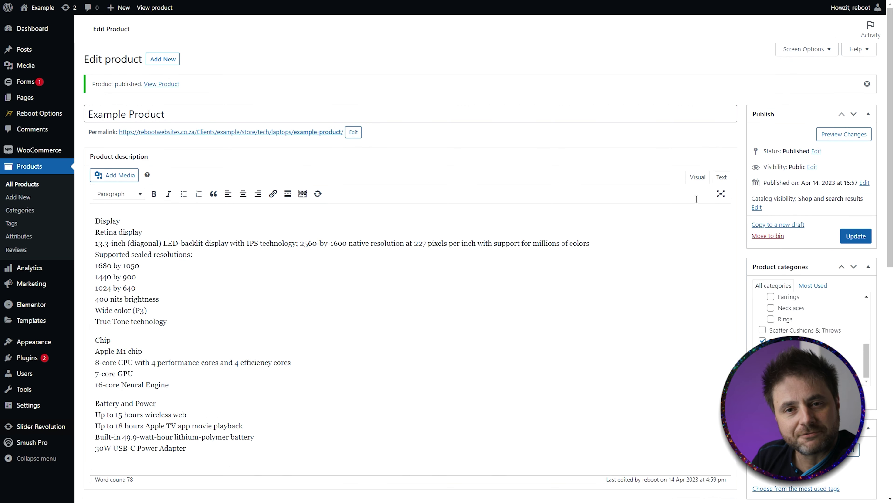
Preview the Example Product page and review how the grouped Macbook Air M1 items and their purchase controls are laid out
click(843, 134)
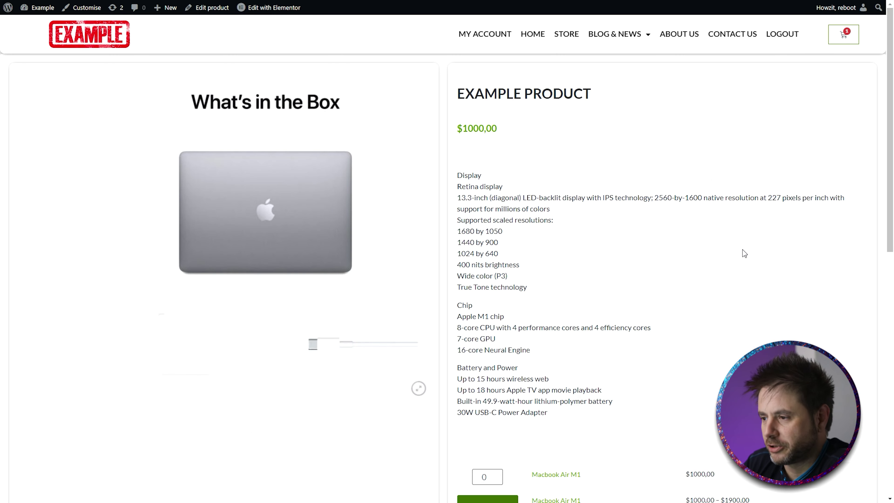
scroll(742, 252, down, 5)
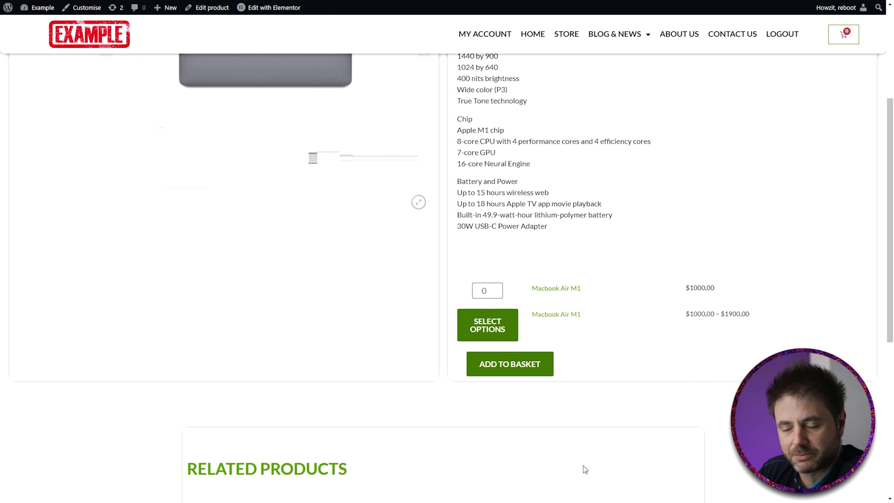
scroll(588, 471, up, 3)
scroll(591, 472, up, 2)
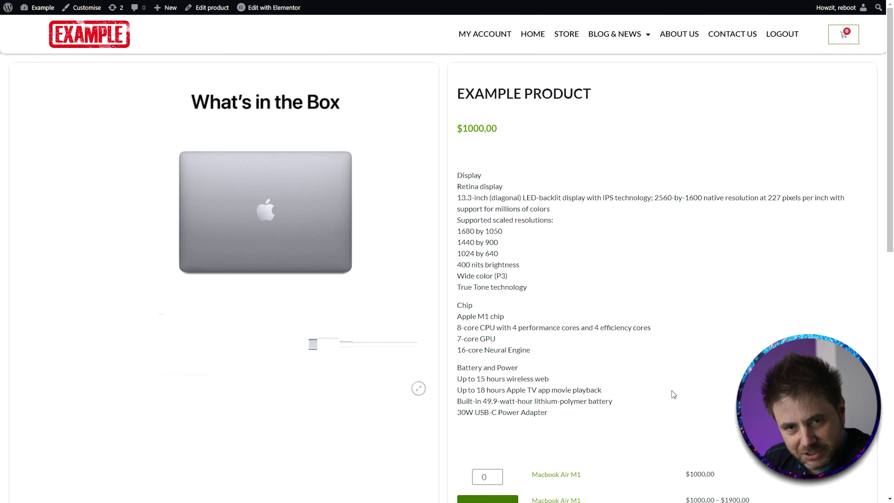
key(F5)
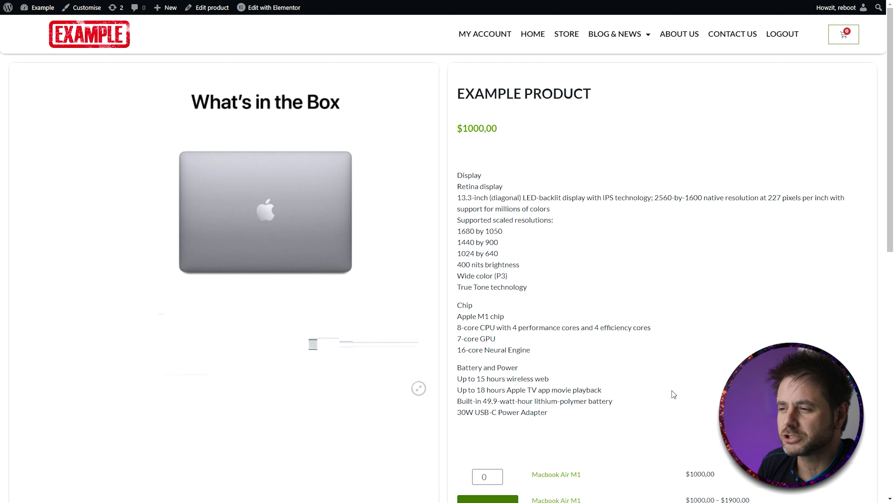
scroll(673, 394, down, 3)
scroll(714, 324, up, 3)
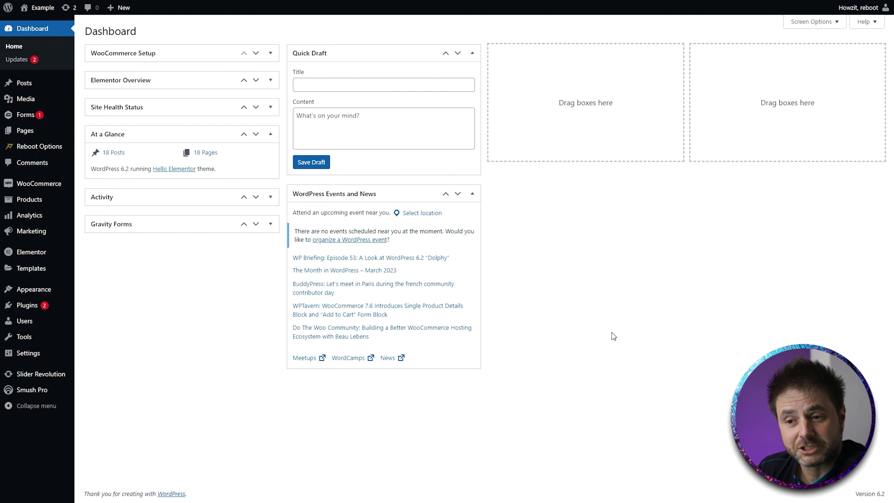
Start another new product named "Example external product" and fill its description with the Macbook specifications
mouse_move(30, 200)
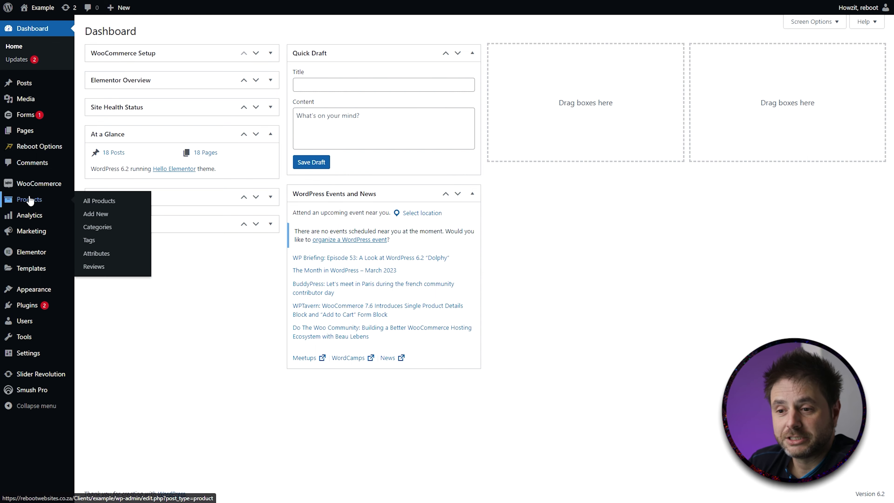
click(95, 213)
click(250, 83)
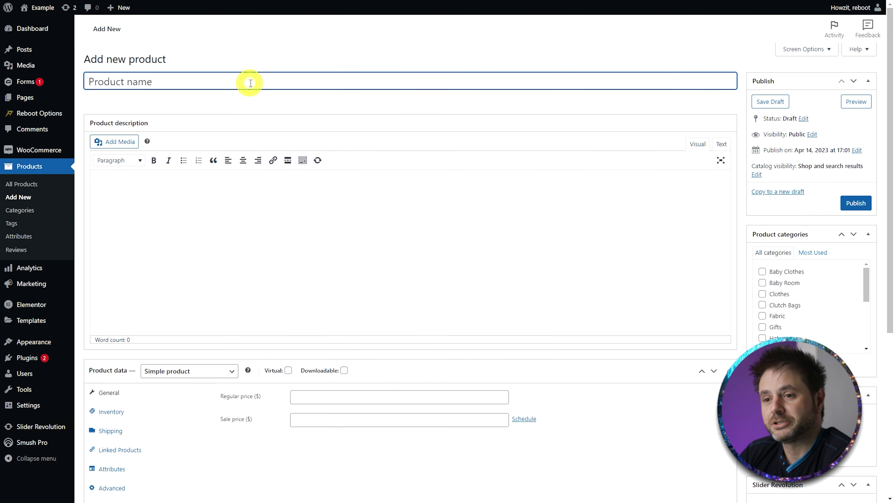
text(Example external product)
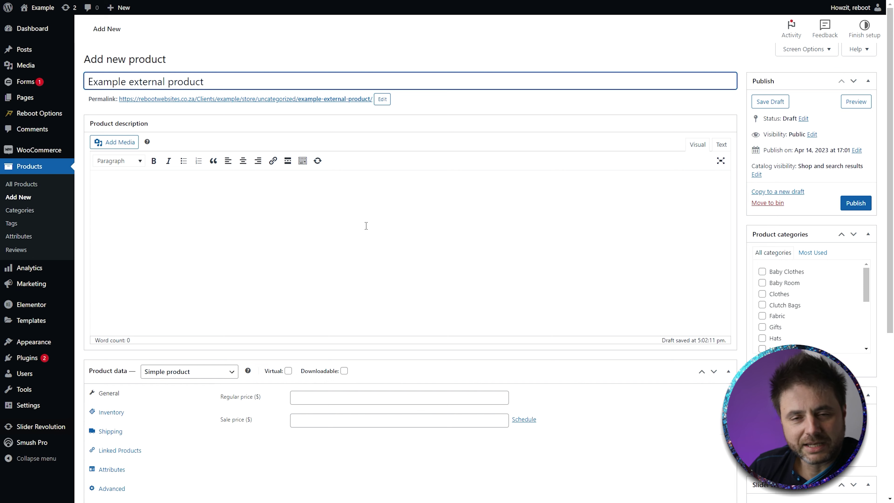
click(300, 180)
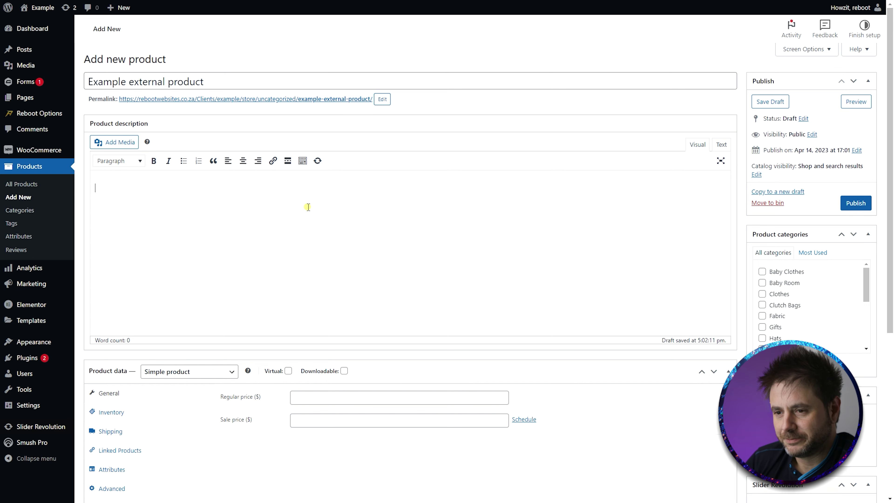
text(Display Retina display 13.3-inch (diagonal) LED-backlit display with IPS technology; 2560-by-1600 native resolution at 227 pixels per inch with support for millions of colors Supported scaled resolutions: 1680 by 1050 1440 by 900 1024 by 640 400 nits brightness Wide color (P3) True Tone technology  Chip Apple M1 chip 8-core CPU with 4 performance cores and 4 efficiency cores 7-core GPU 16-core Neural Engine  Battery and Power Up to 15 hours wireless web Up to 18 hours Apple TV app movie playback Built-in 49.9-watt-hour lithium-polymer battery 30W USB-C Power Adapter)
Change the product type to External/Affiliate product and paste the takealot.com Macbook Air link as the product URL
scroll(426, 332, down, 7)
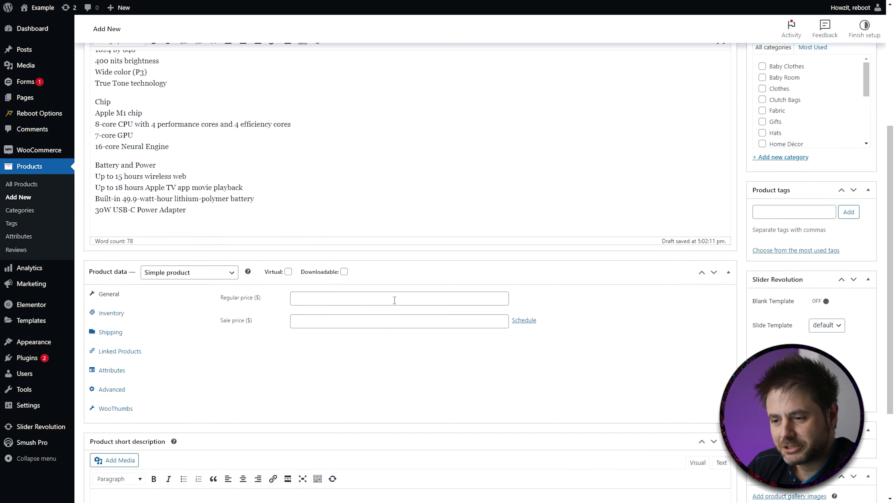
click(181, 230)
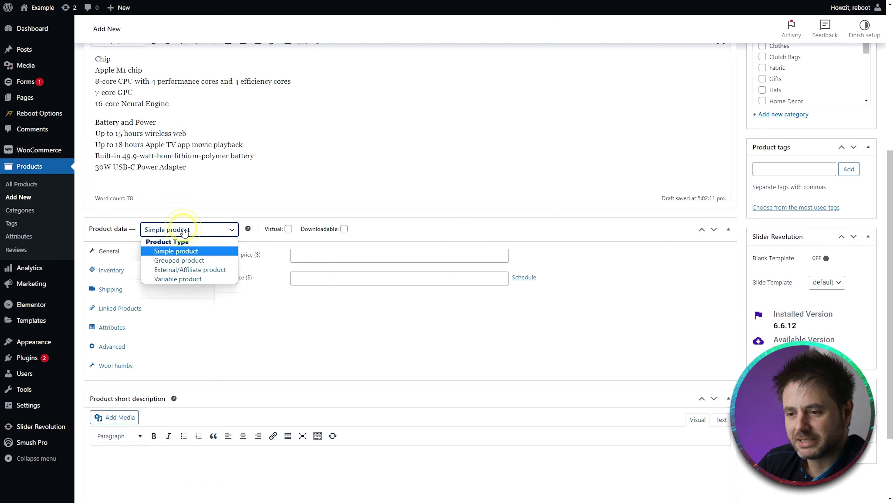
click(187, 270)
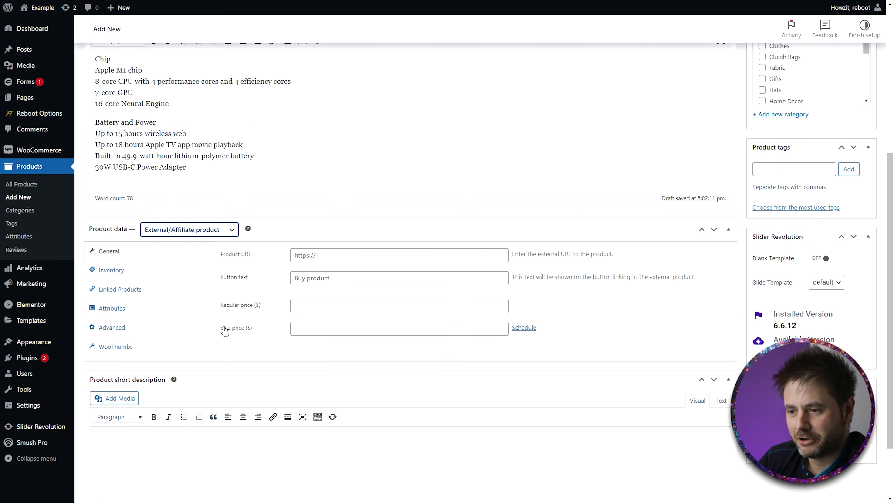
key(F11)
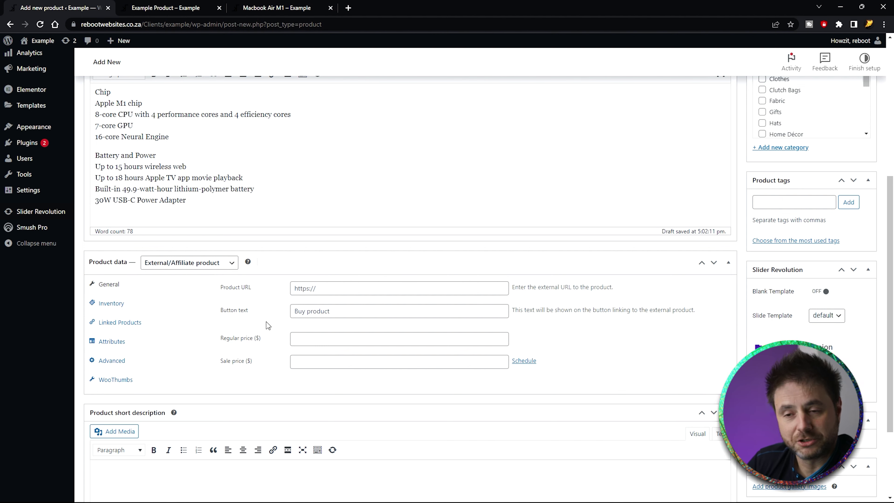
click(319, 289)
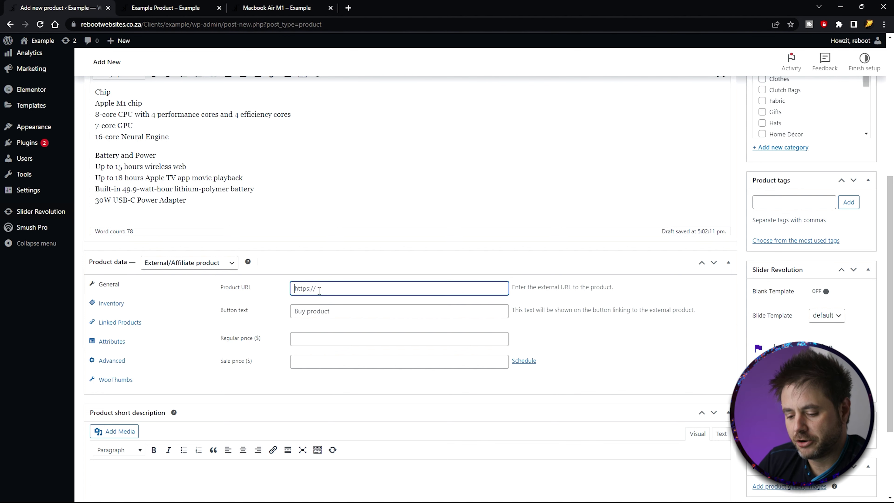
key(ctrl+v)
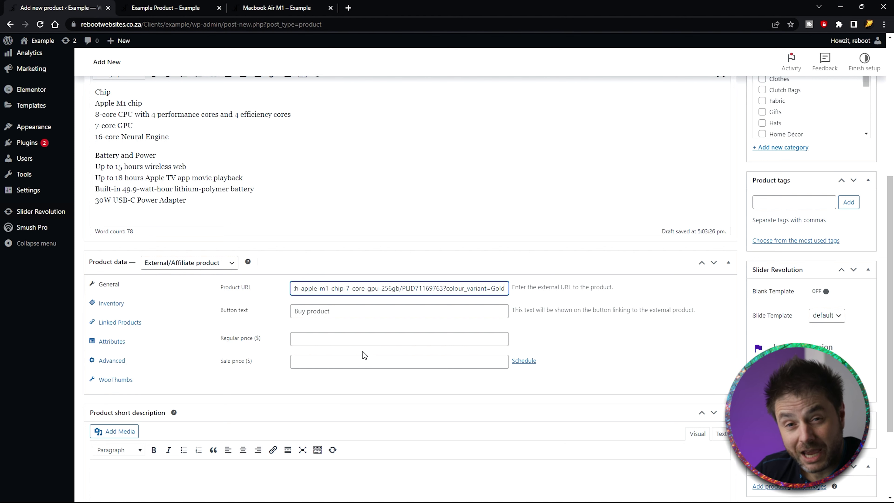
Set the external product's button text to "View Now" and its regular price to 1000
key(Tab)
text(View Now)
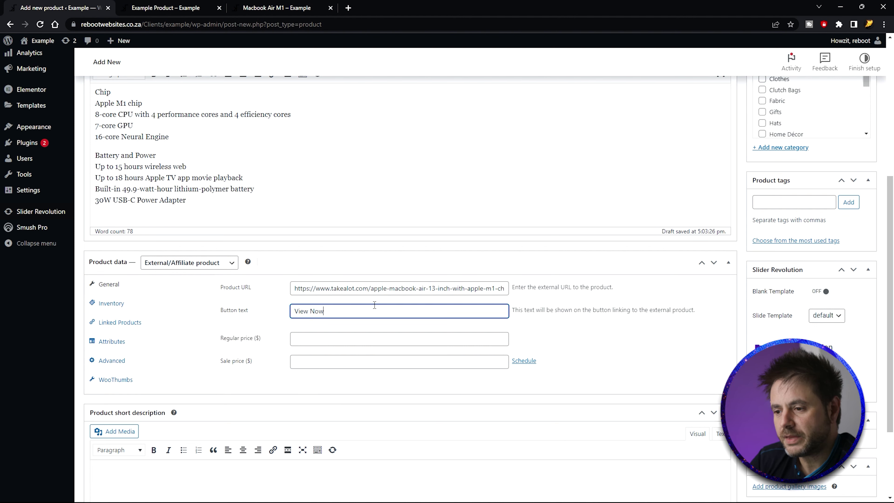
click(307, 339)
text(1000)
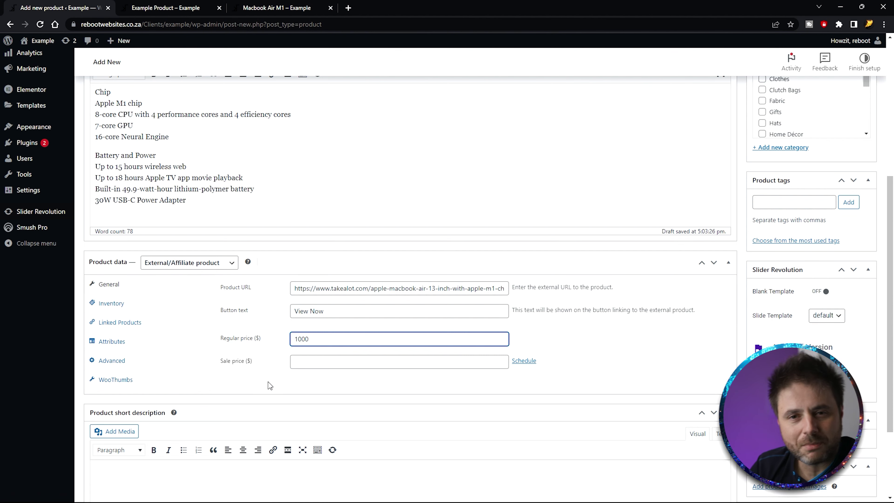
Set a gold Macbook picture from the media library as the product image and add gold Macbook pictures to the product gallery
scroll(269, 386, down, 3)
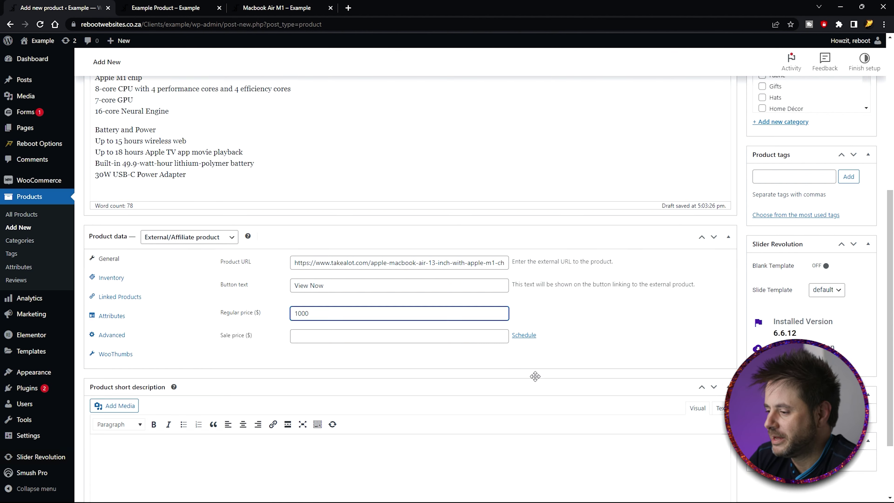
click(774, 326)
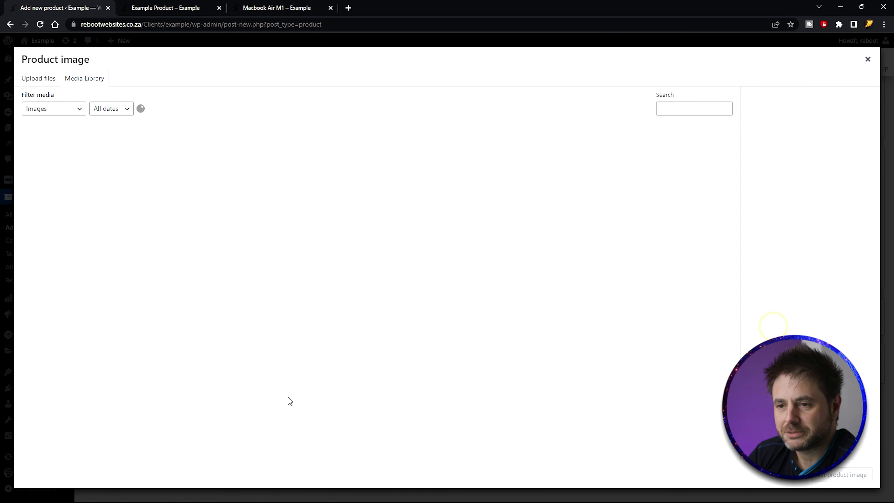
click(614, 161)
click(839, 468)
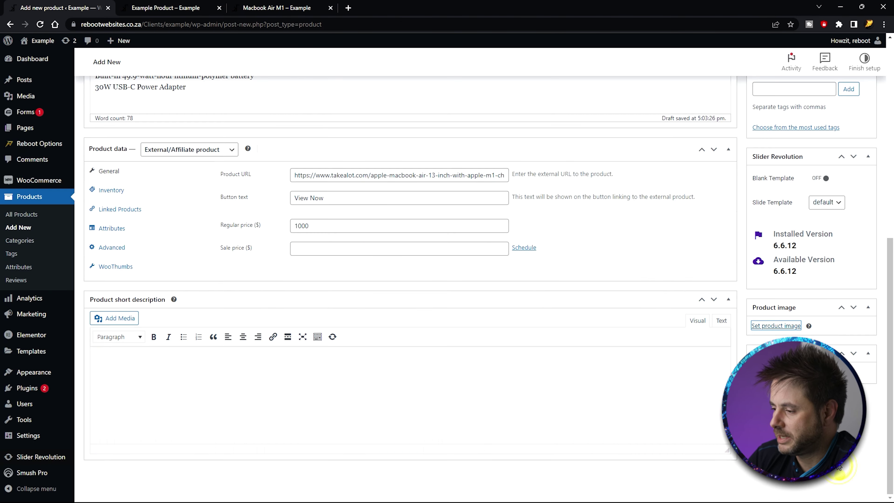
click(775, 373)
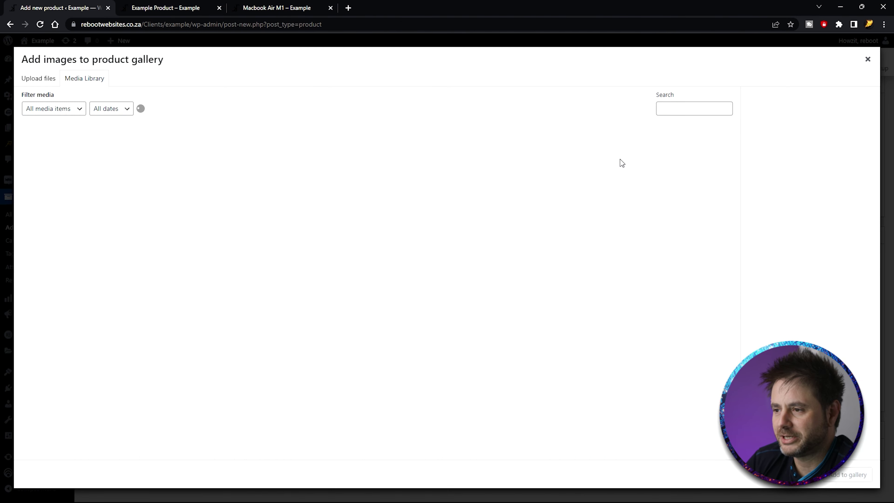
click(551, 157)
click(847, 474)
Assign the external product to the Laptops category and publish it
scroll(775, 266, up, 3)
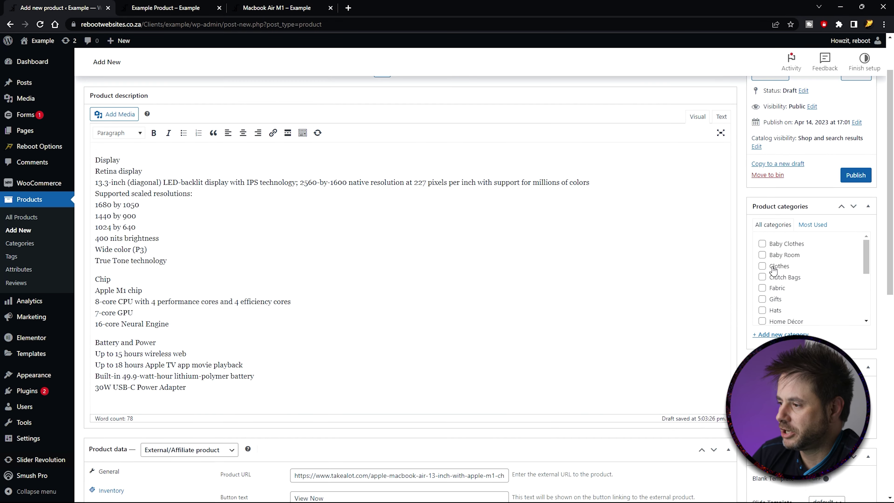
scroll(840, 285, down, 5)
click(766, 281)
scroll(843, 281, up, 5)
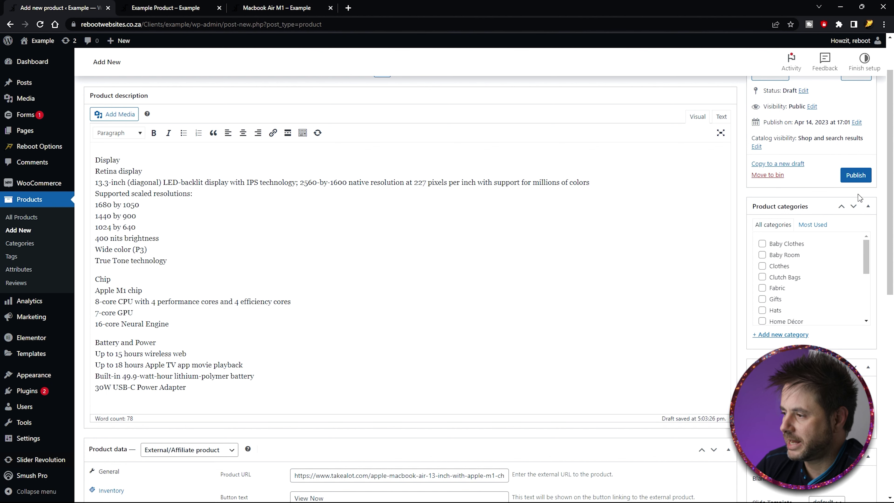
click(855, 175)
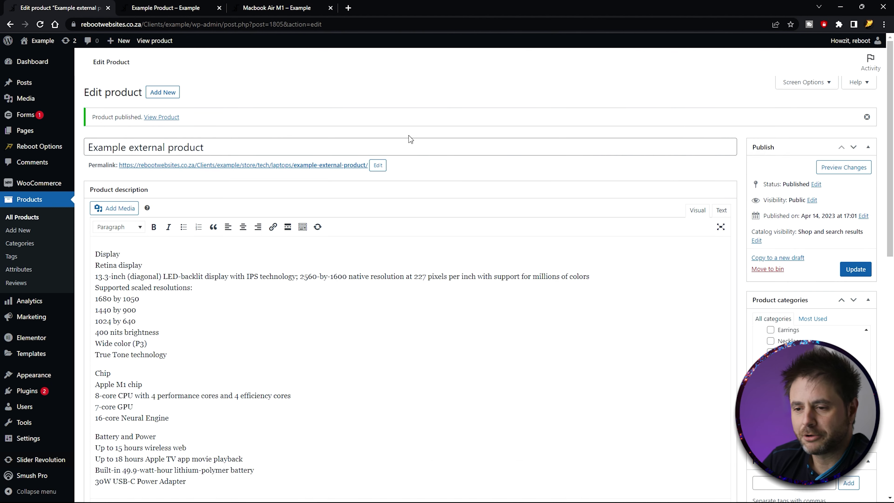
Preview the Example external product page full screen and test its View Now link
click(842, 169)
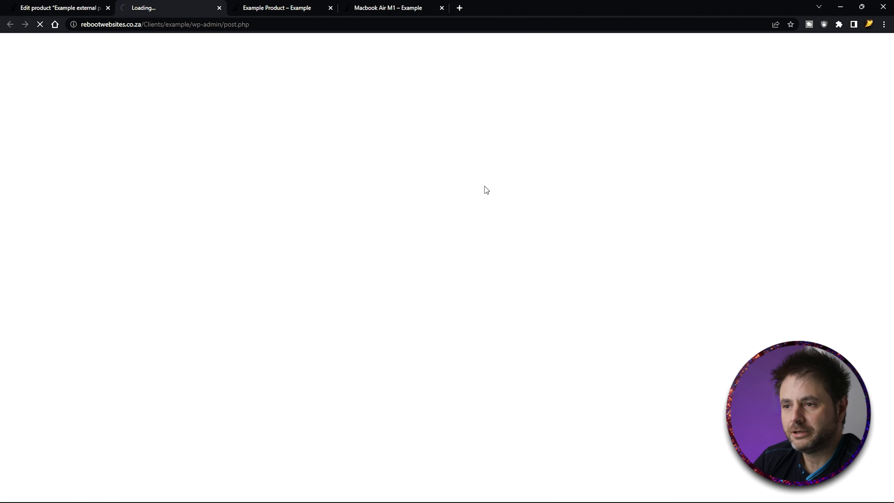
key(F11)
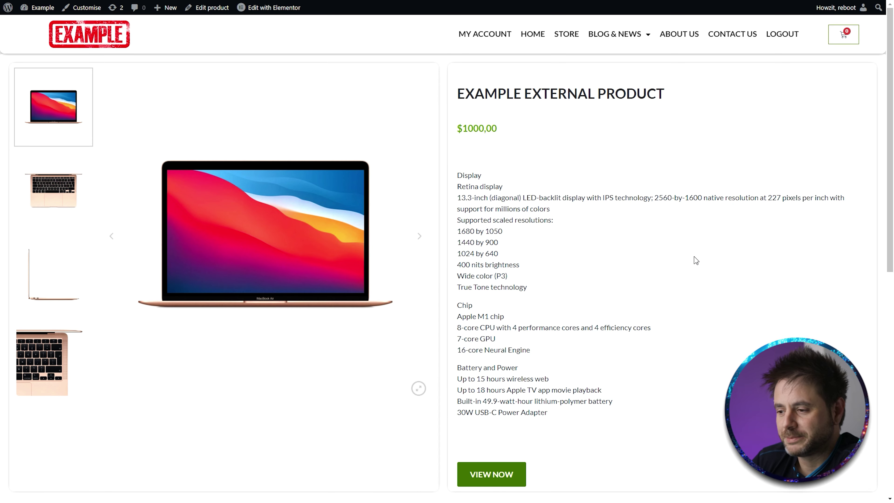
scroll(680, 219, down, 2)
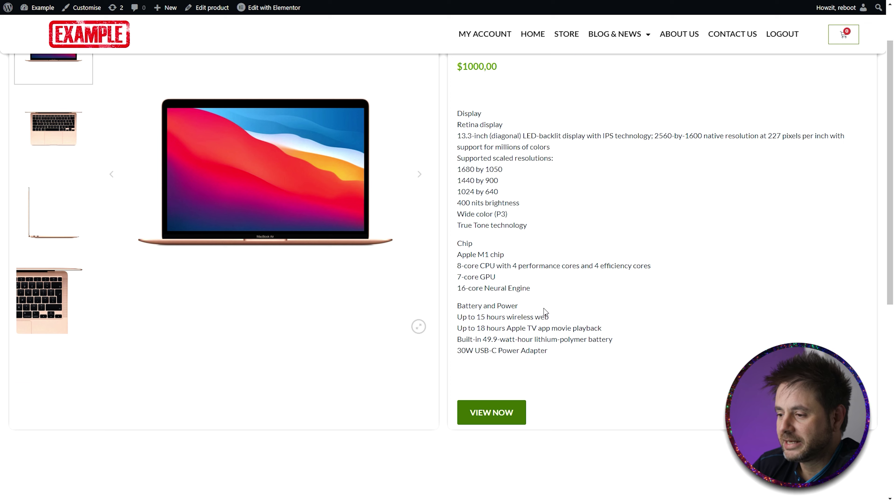
click(501, 410)
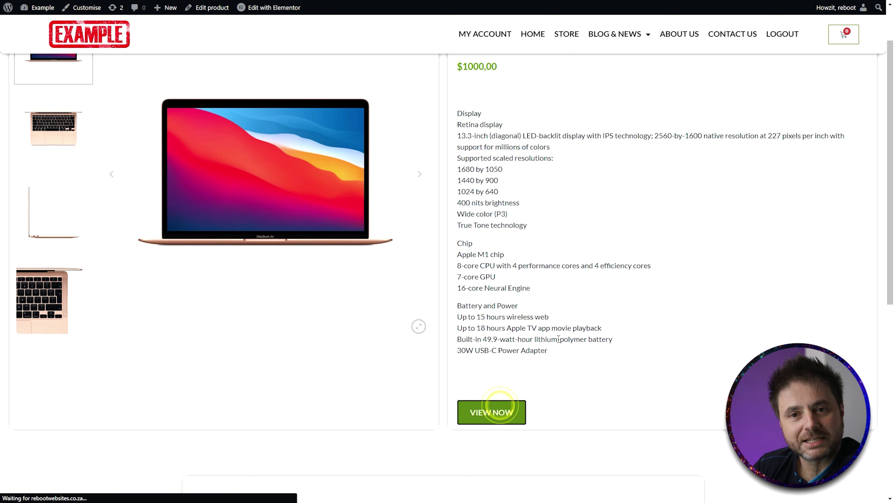